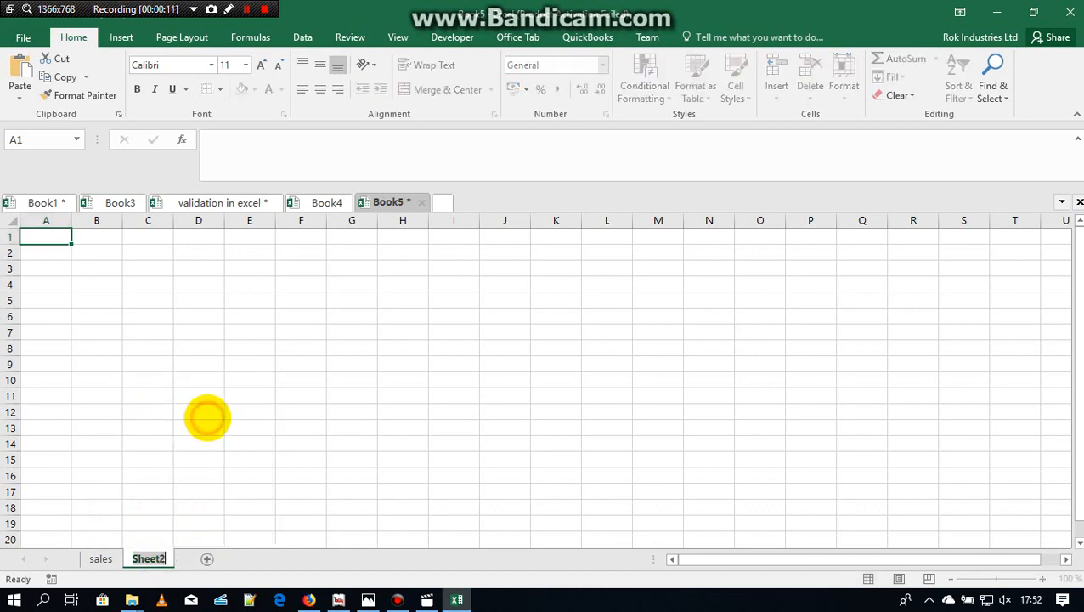
# Step: Rename Sheet2 as cars, and add a third worksheet named color
pyautogui.write('c')
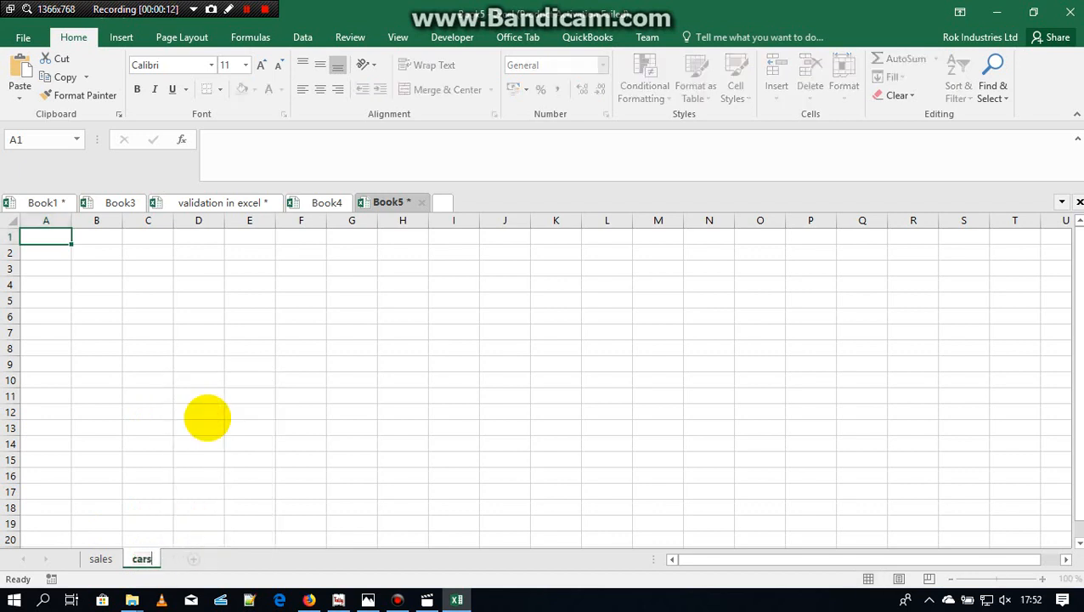
pyautogui.write('ars')
pyautogui.click(194, 558)
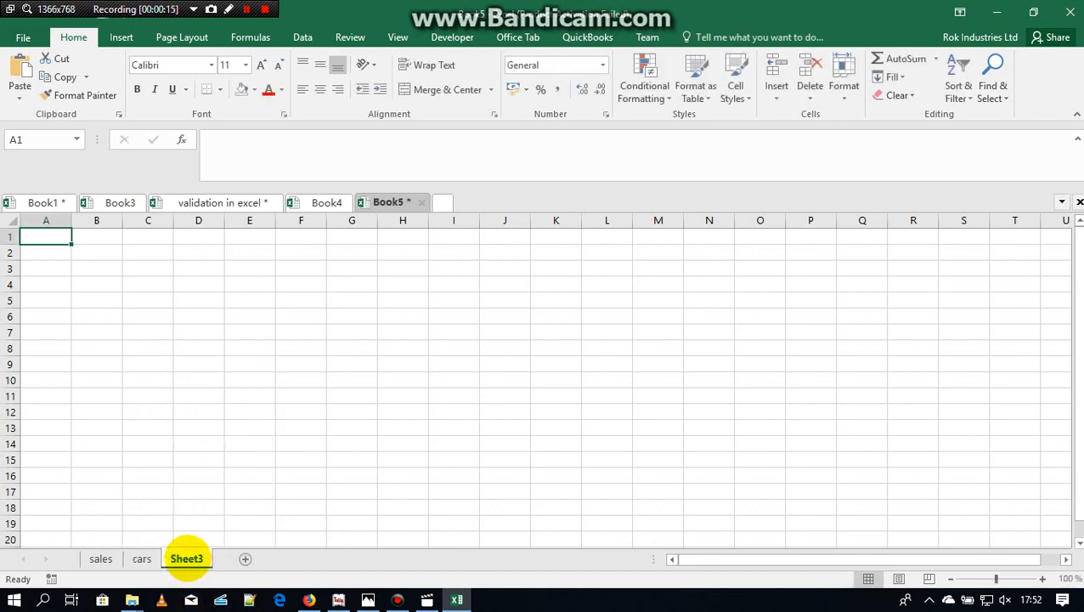
pyautogui.rightClick(187, 558)
pyautogui.click(236, 412)
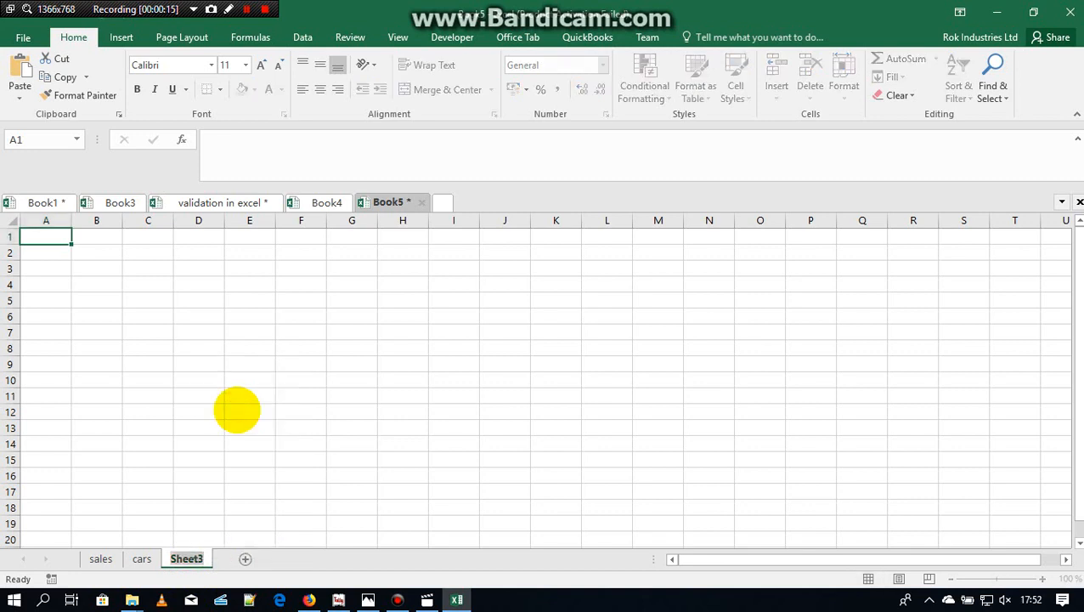
pyautogui.write('color')
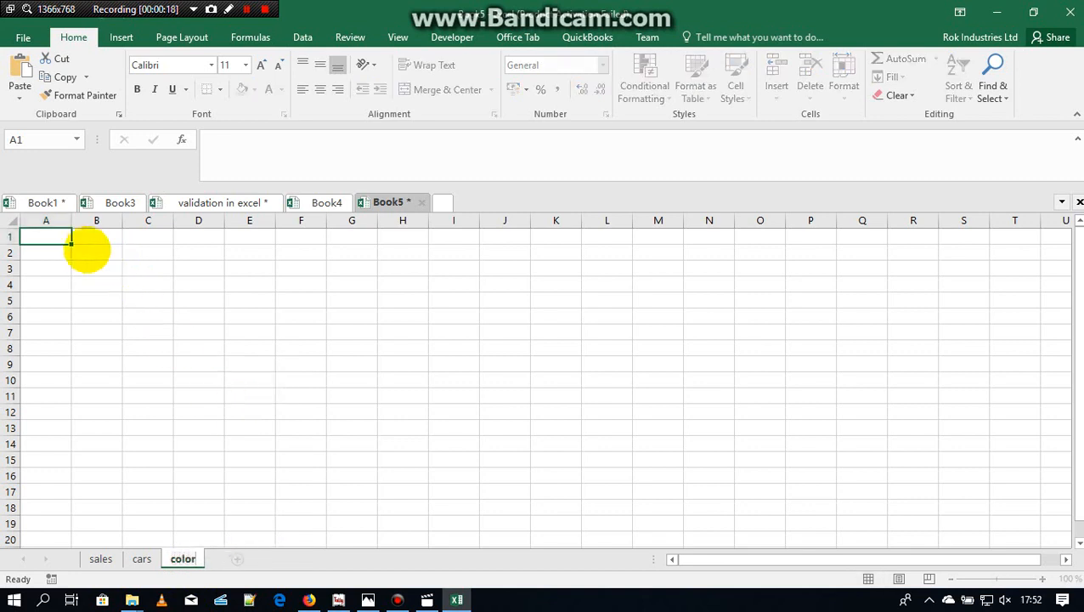
# Step: Enter the heading Colors in cell A1 of the color sheet
pyautogui.click(53, 236)
pyautogui.write('col')
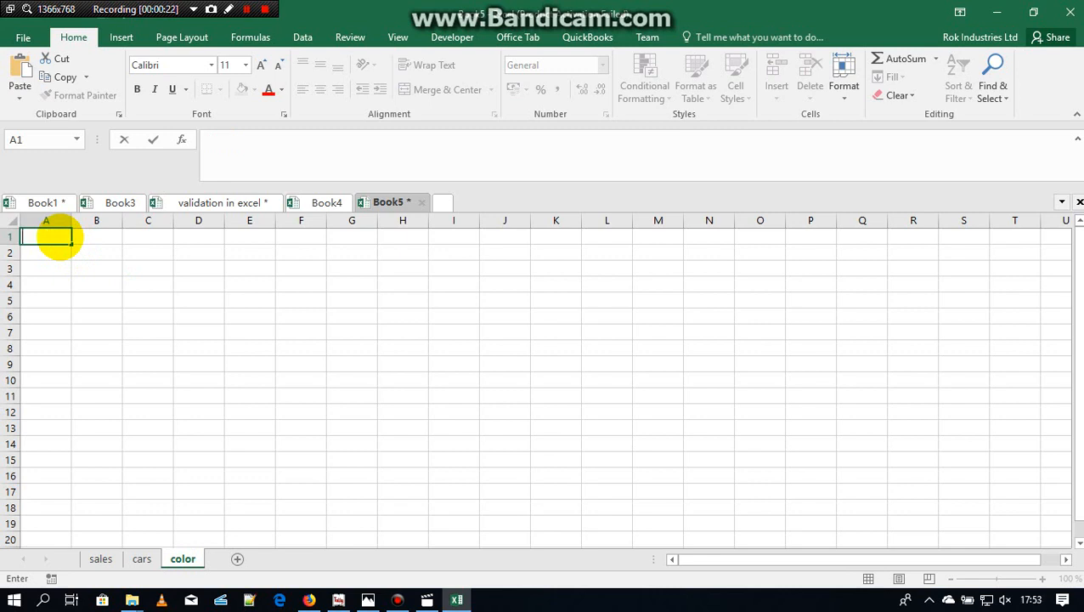
pyautogui.write('ors')
pyautogui.press('Return')
pyautogui.write('w')
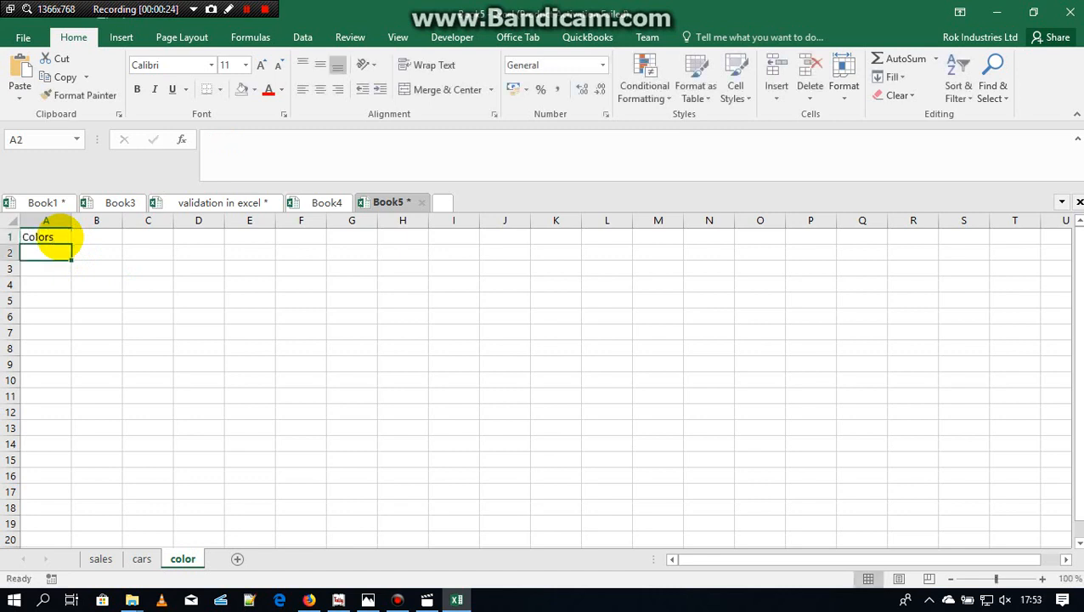
pyautogui.write('hite')
pyautogui.press('Return')
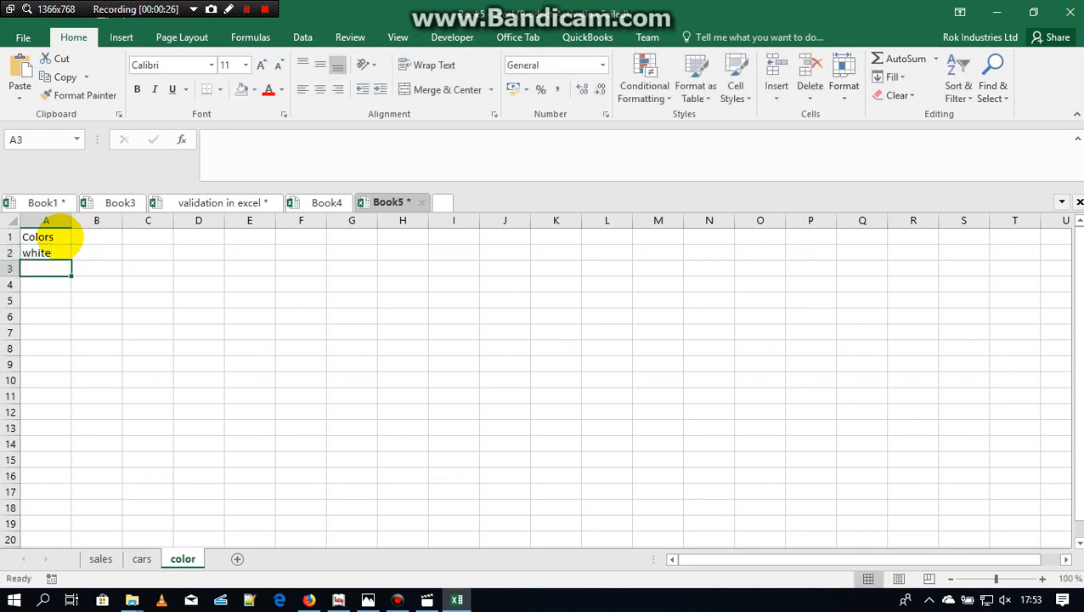
pyautogui.write('red')
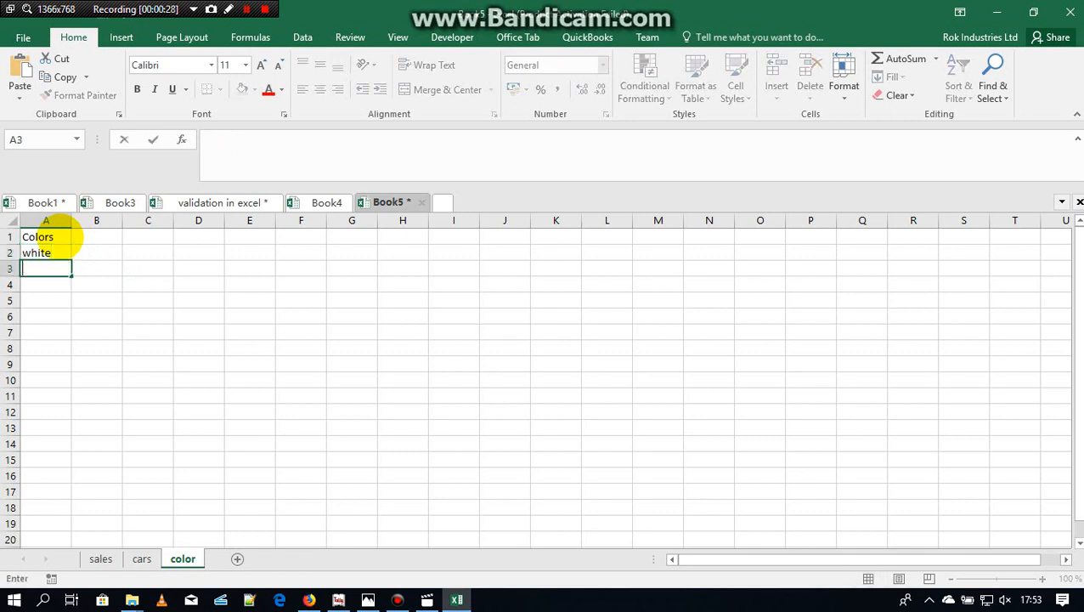
pyautogui.press('Escape')
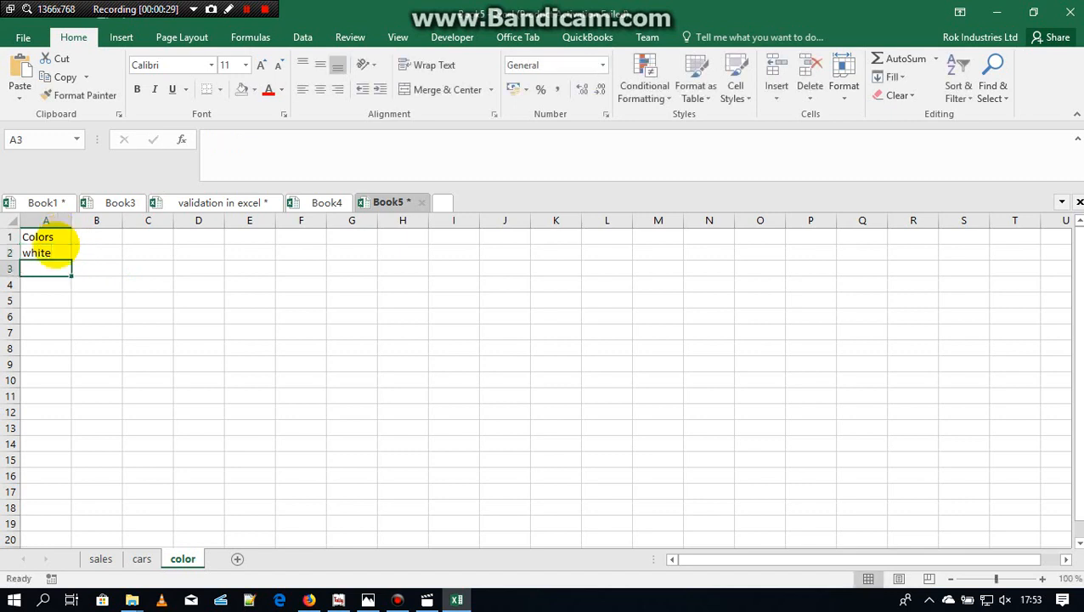
# Step: List the colors White, Red, Blue and Black, capitalized, in cells A2 to A5 under the Colors heading
pyautogui.click(48, 256)
pyautogui.write('W')
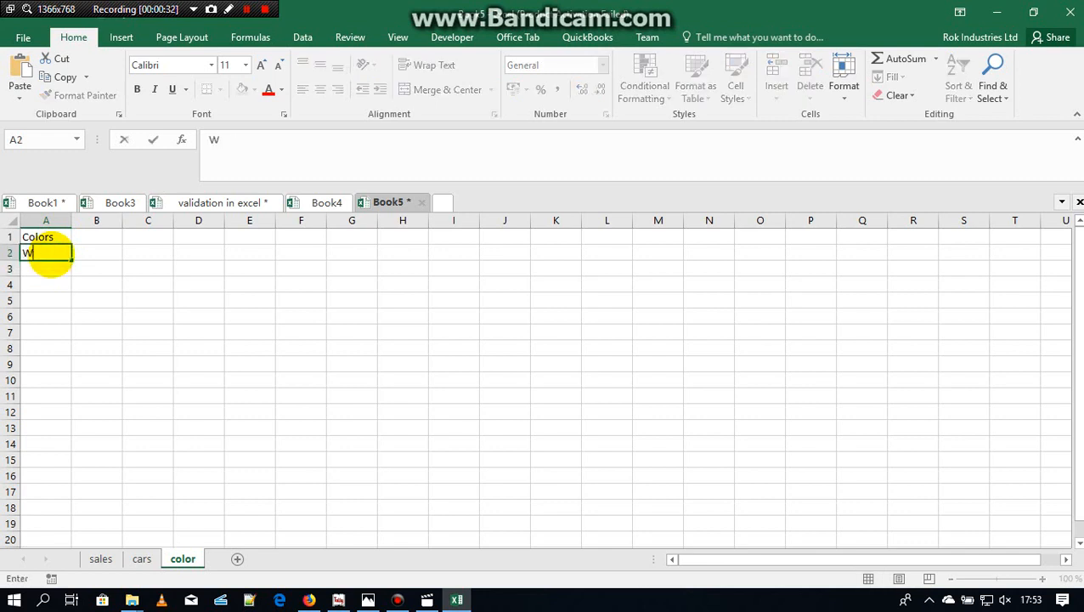
pyautogui.write('hite')
pyautogui.press('Return')
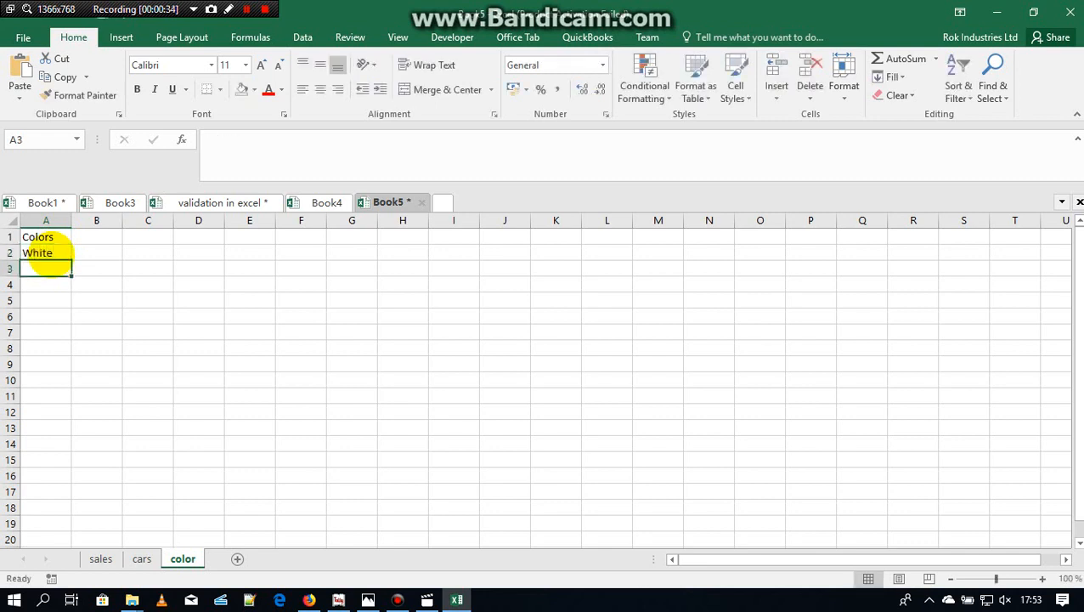
pyautogui.write('Red')
pyautogui.press('Return')
pyautogui.write('B')
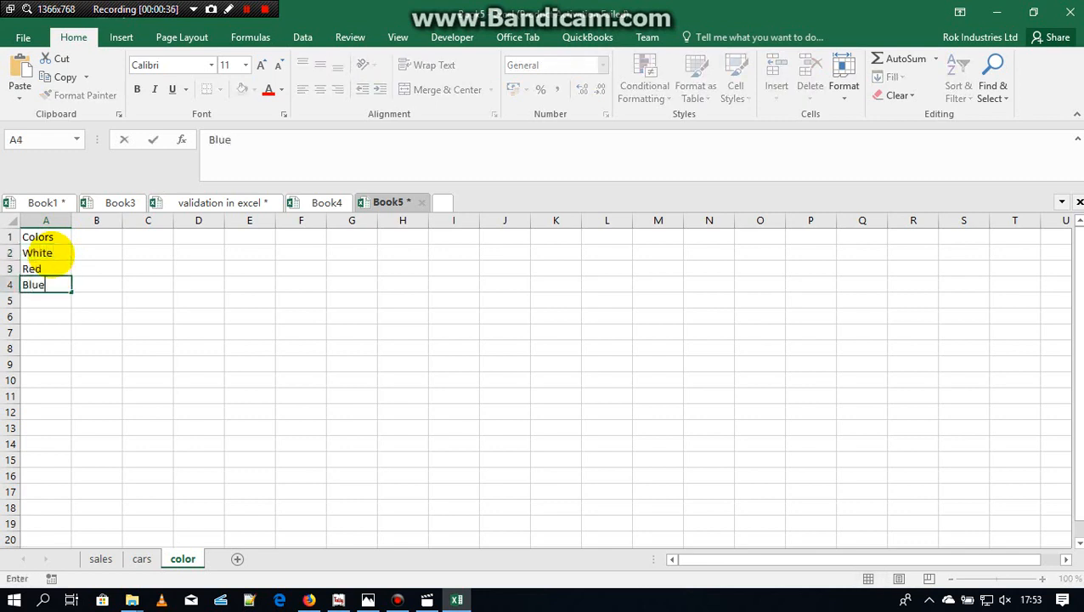
pyautogui.write('lue')
pyautogui.press('Return')
pyautogui.write('P')
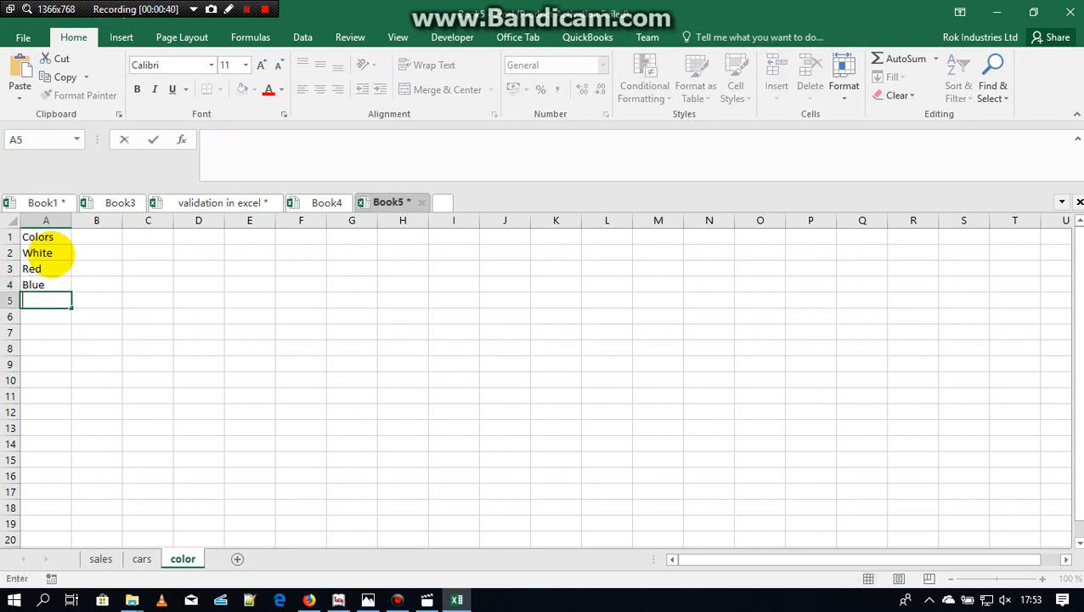
pyautogui.write('Black')
# Step: Apply all borders to the color list in cells A1 to A5
pyautogui.moveTo(54, 236); pyautogui.dragTo(46, 298)
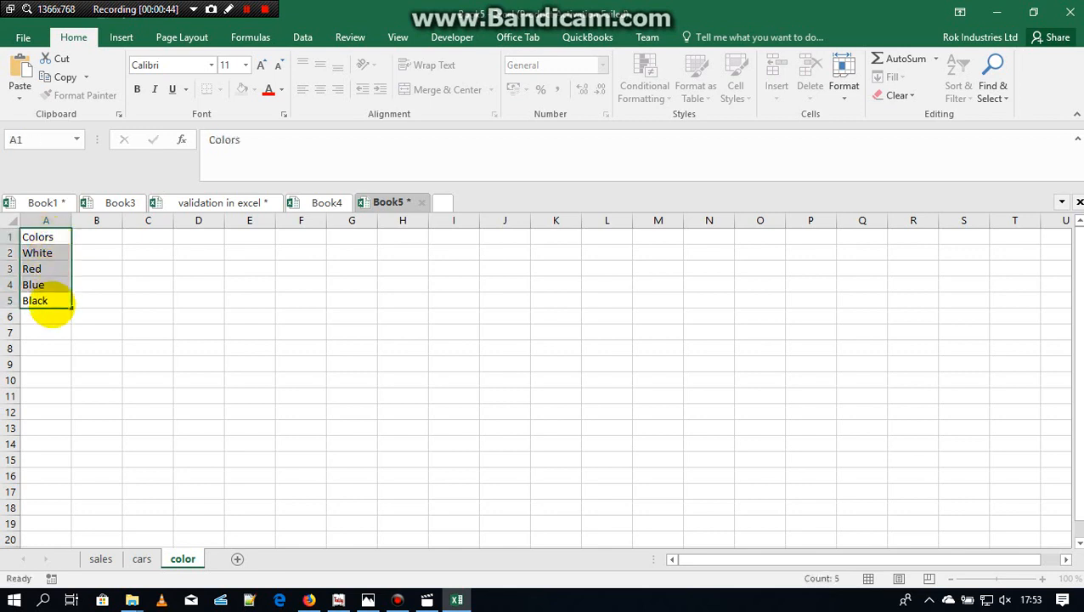
pyautogui.click(219, 89)
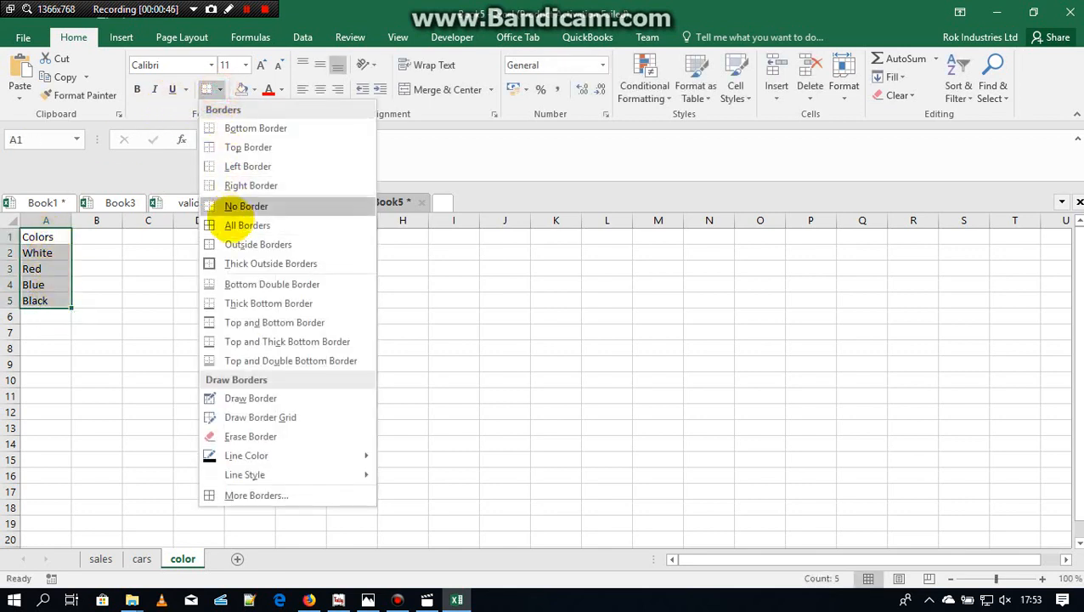
pyautogui.click(226, 226)
# Step: On the cars sheet, enter the heading Cars in A1 with Toyota, Ferrari and Subaru listed in A2 to A4
pyautogui.click(141, 559)
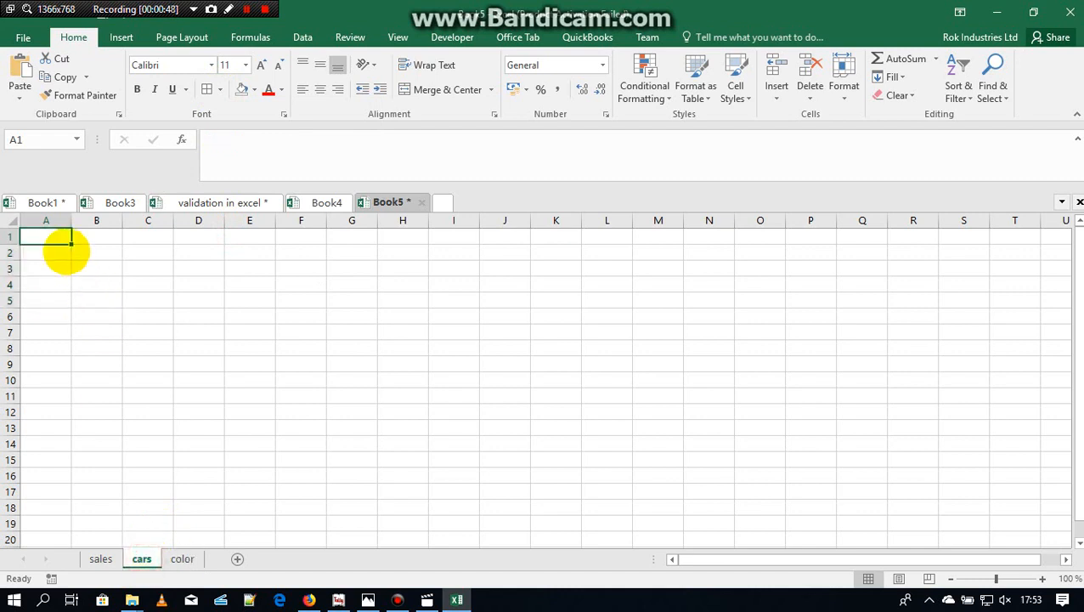
pyautogui.write('Cars')
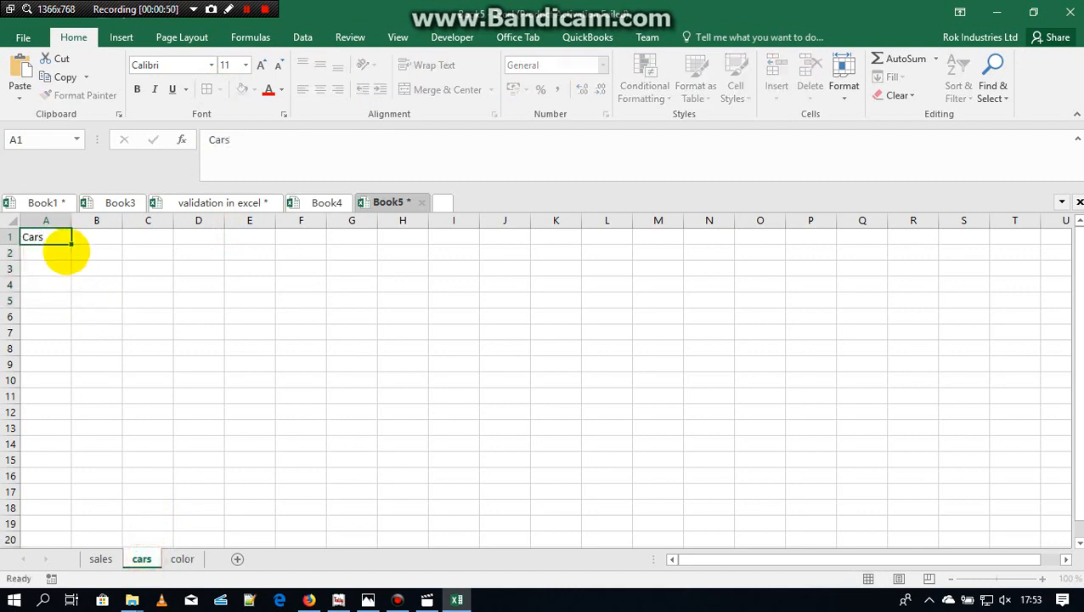
pyautogui.press('Return')
pyautogui.write('Toyota')
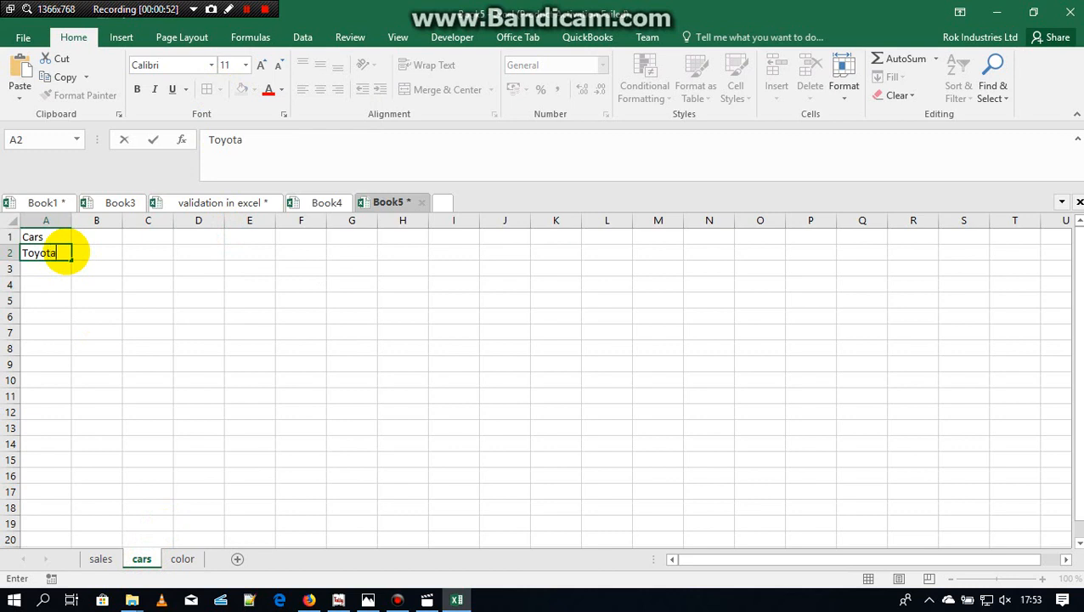
pyautogui.press('Return')
pyautogui.write('Ferr')
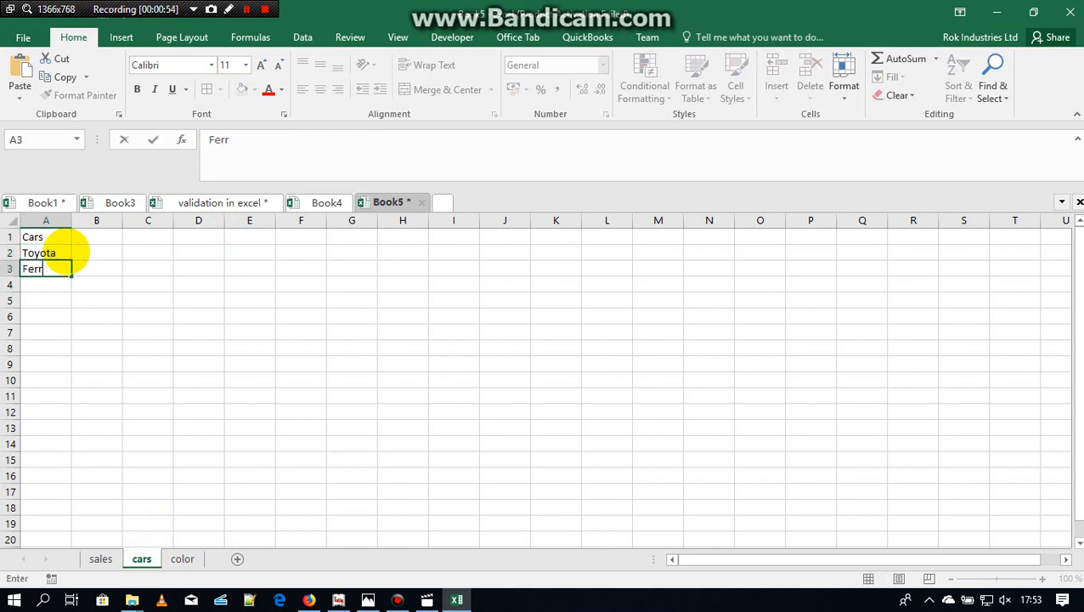
pyautogui.write('ari')
pyautogui.press('Return')
pyautogui.write('Subaru')
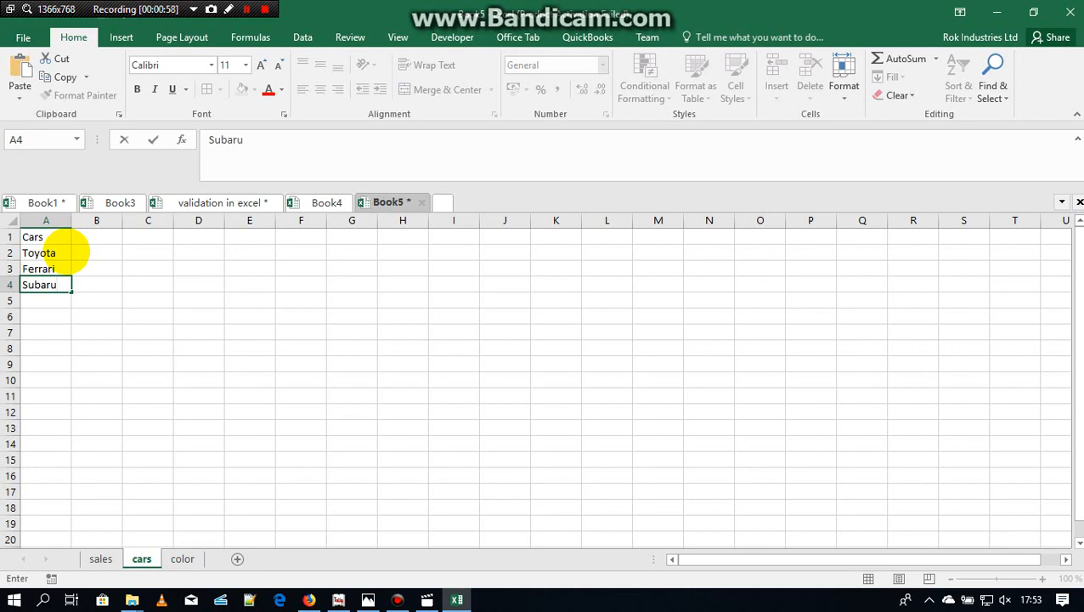
pyautogui.press('Return')
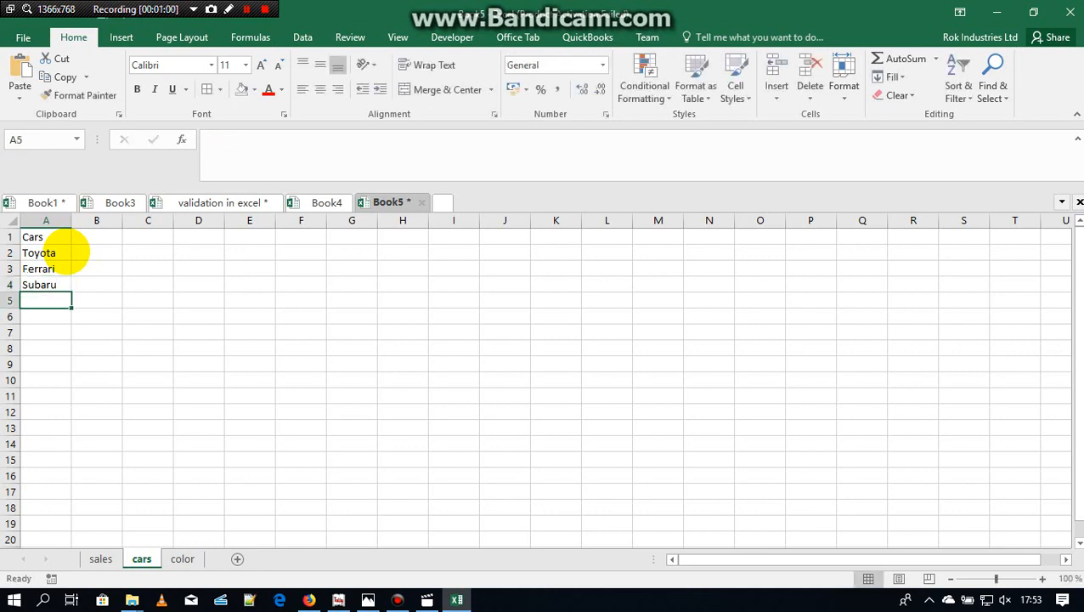
# Step: On the sales sheet, enter the headings Cars, Color, Price, Quantity and Total across cells A1 to E1
pyautogui.click(99, 558)
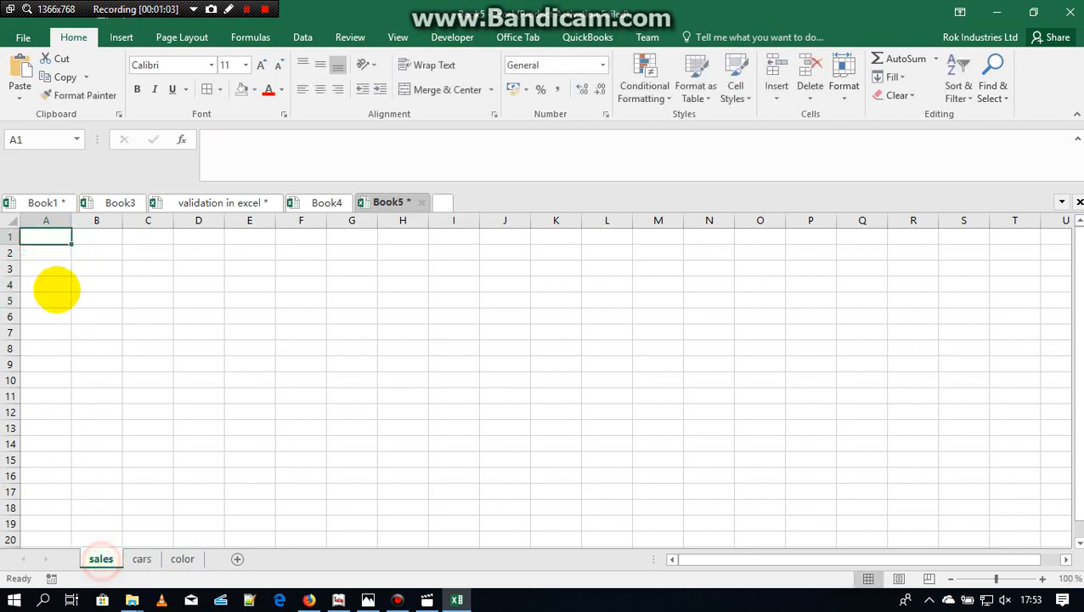
pyautogui.write('Cars')
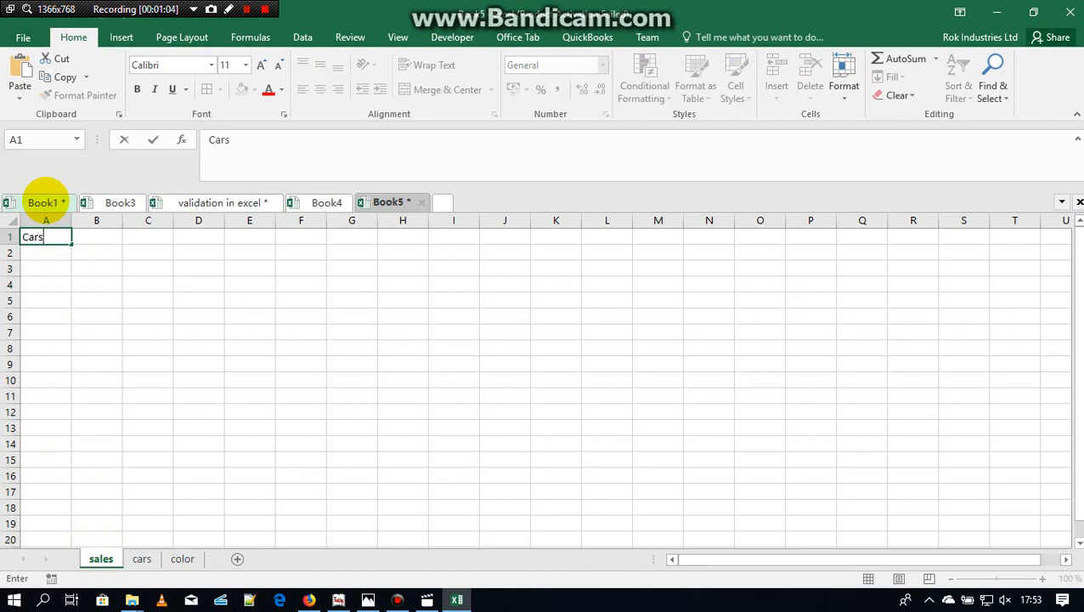
pyautogui.press('Tab')
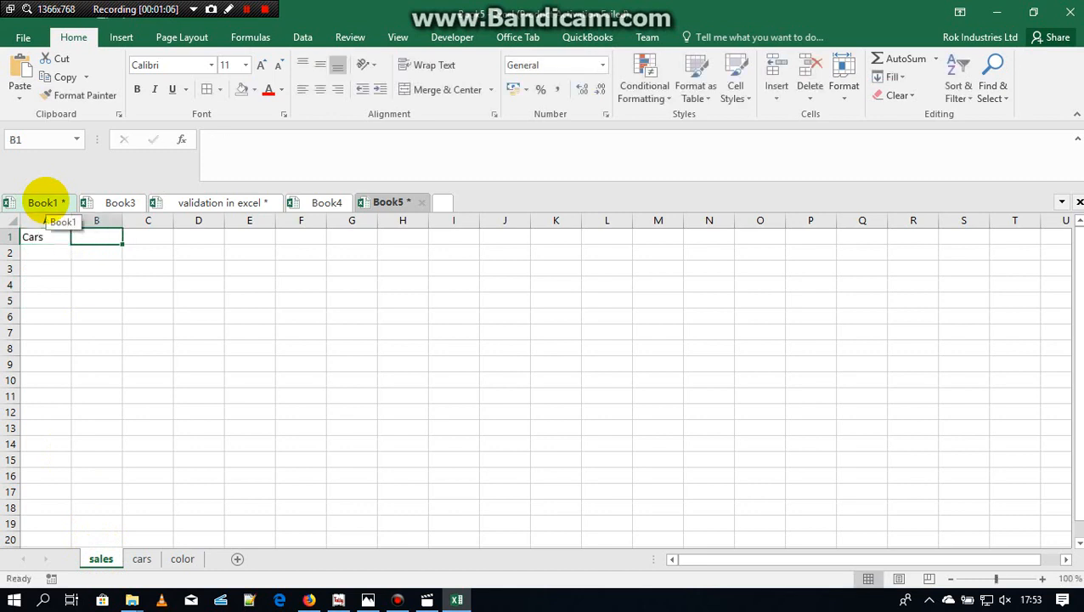
pyautogui.write('Colo')
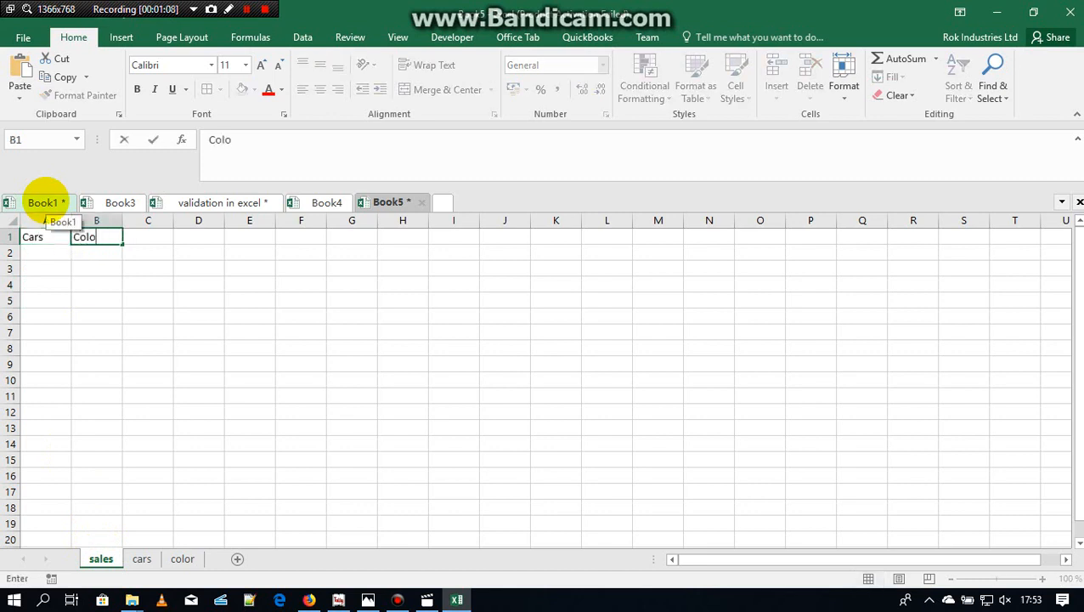
pyautogui.write('r')
pyautogui.press('Tab')
pyautogui.write('Pr')
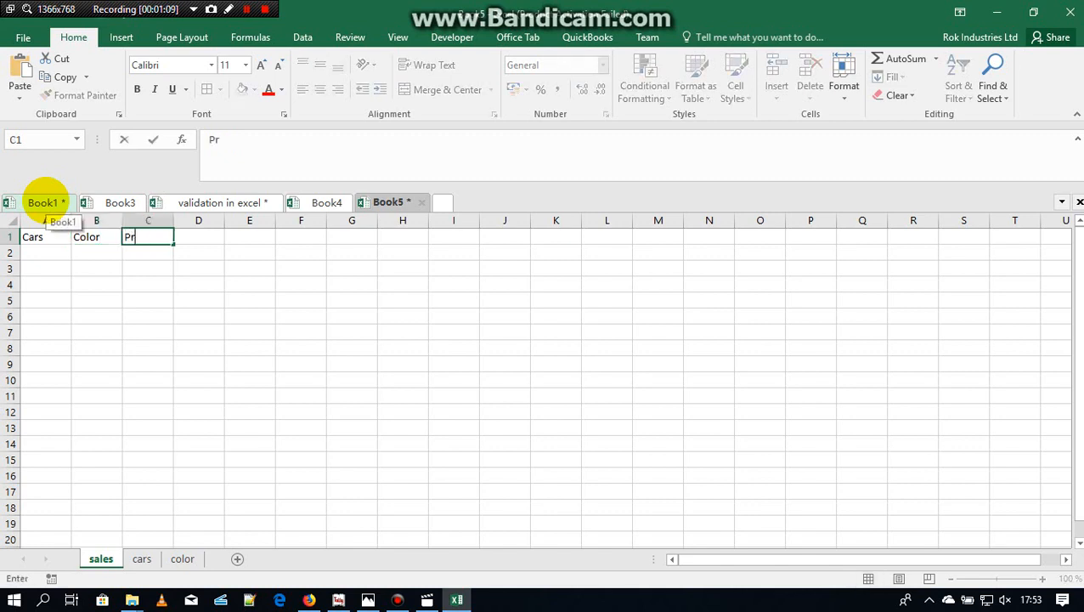
pyautogui.press('Tab')
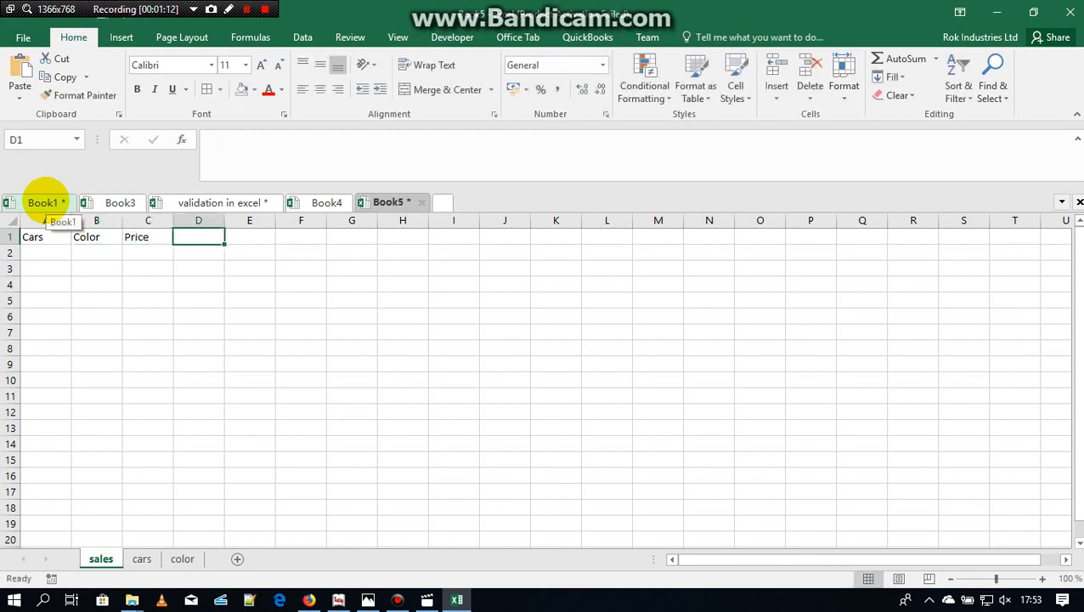
pyautogui.write('Qty')
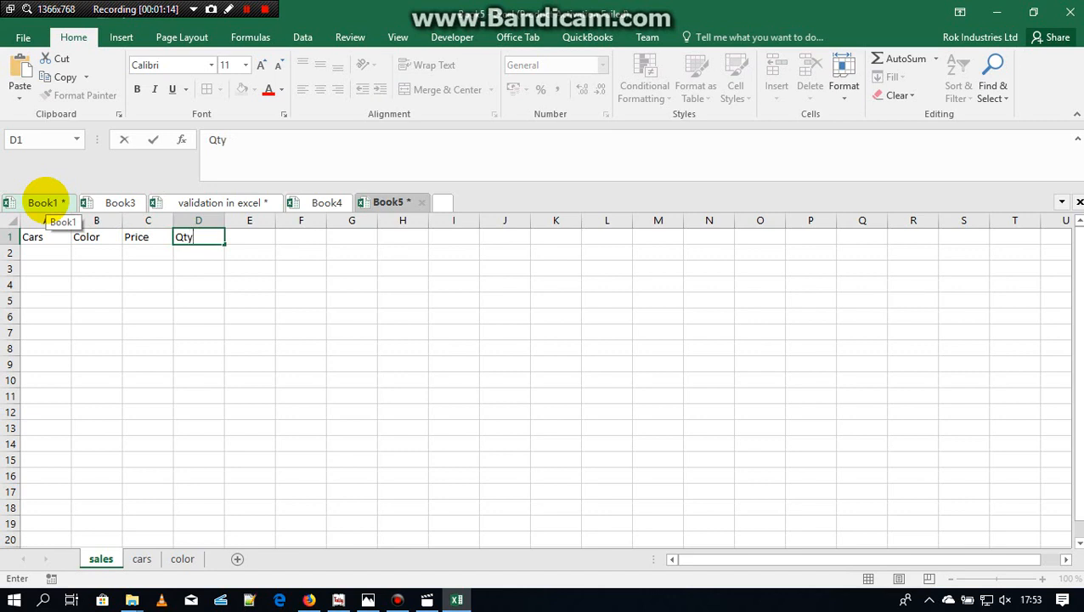
pyautogui.press('BackSpace')
pyautogui.press('BackSpace')
pyautogui.press('Tab')
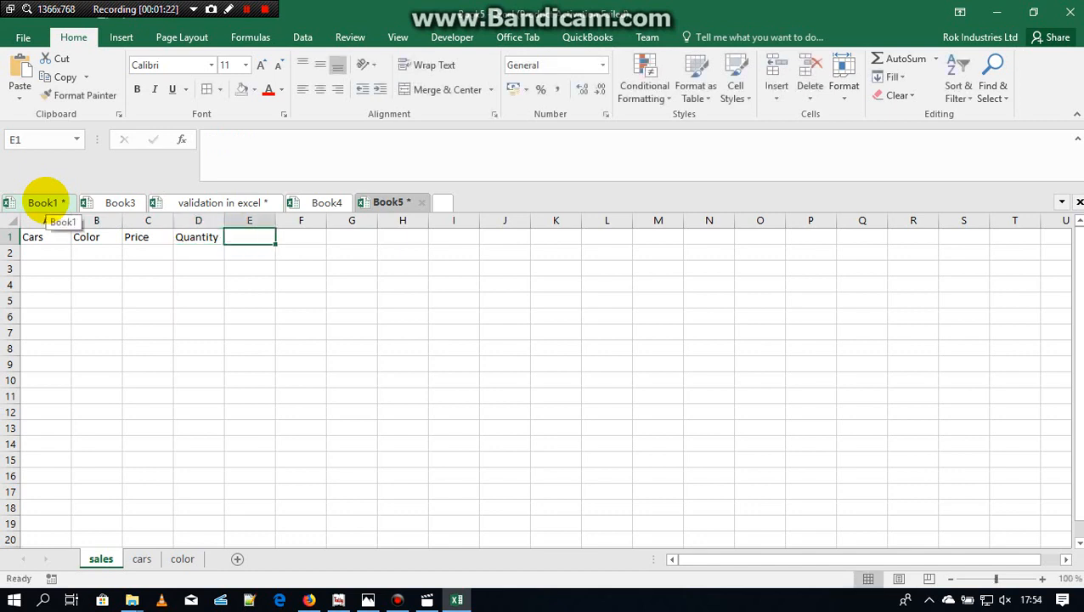
pyautogui.write('Total')
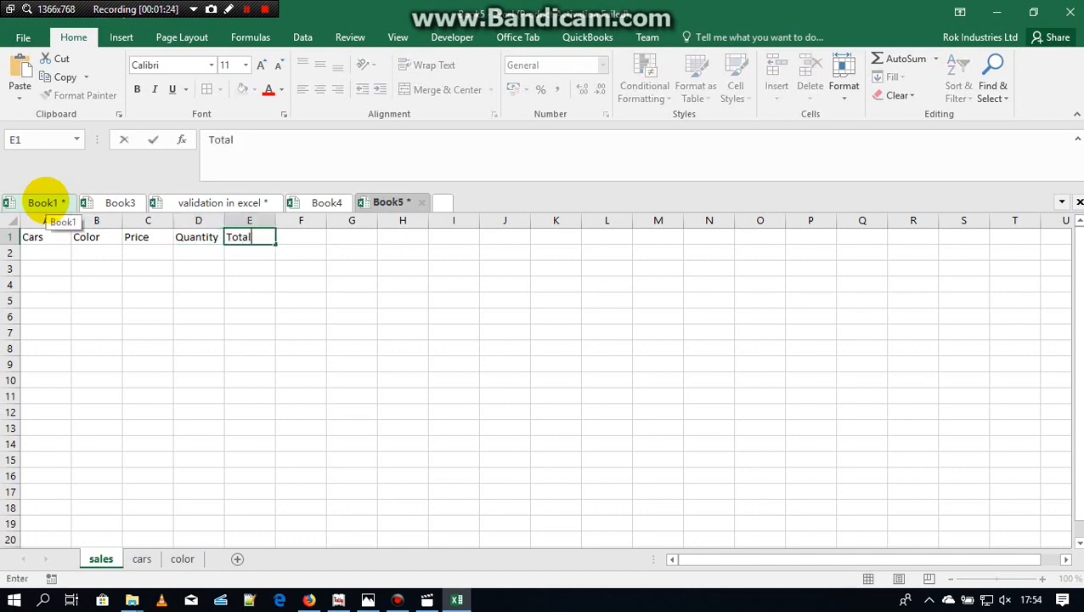
# Step: On the cars sheet, enter the heading Price in B1 with 4500, 8300 and 3540 in cells B2 to B4
pyautogui.click(141, 558)
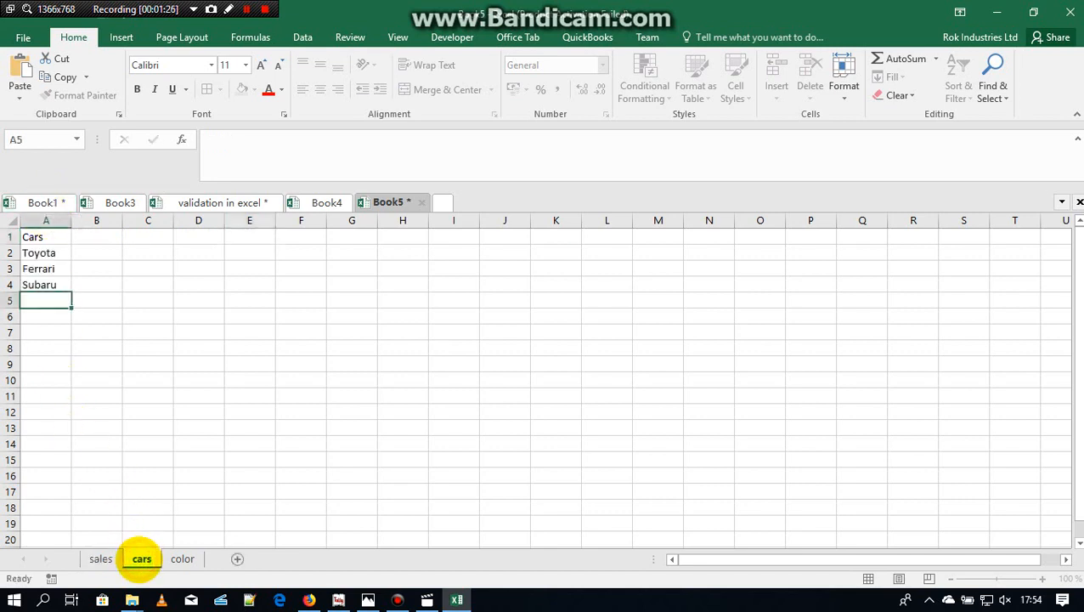
pyautogui.click(98, 239)
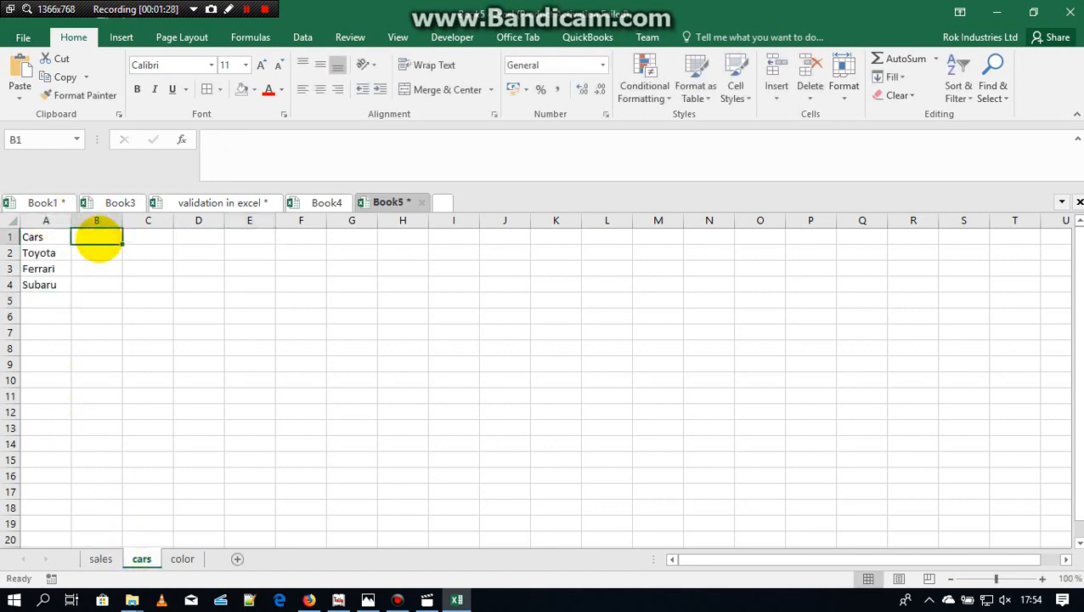
pyautogui.write('Price')
pyautogui.press('Return')
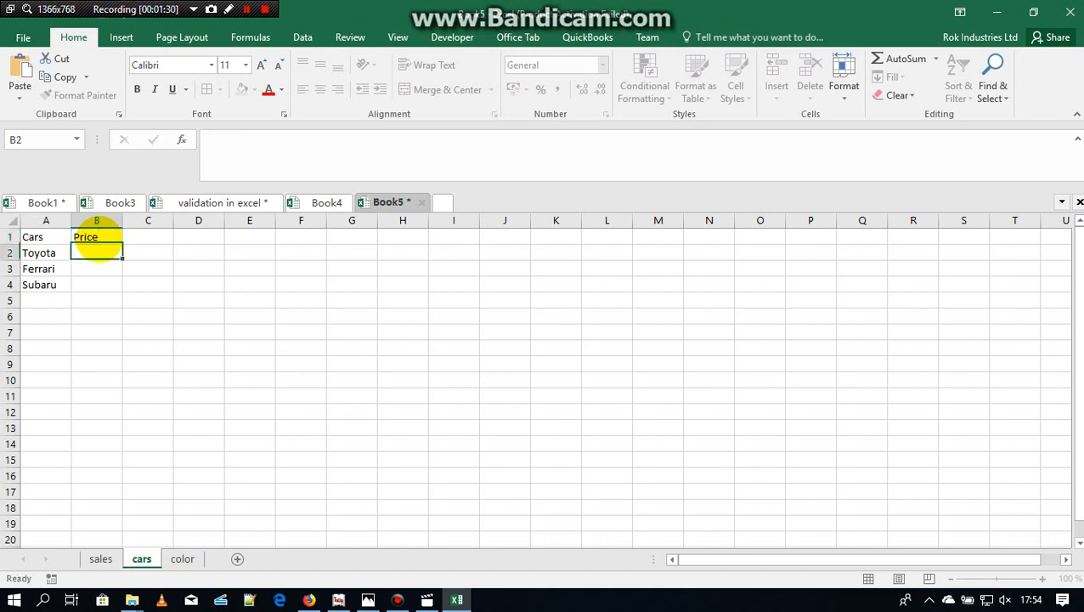
pyautogui.write('4500')
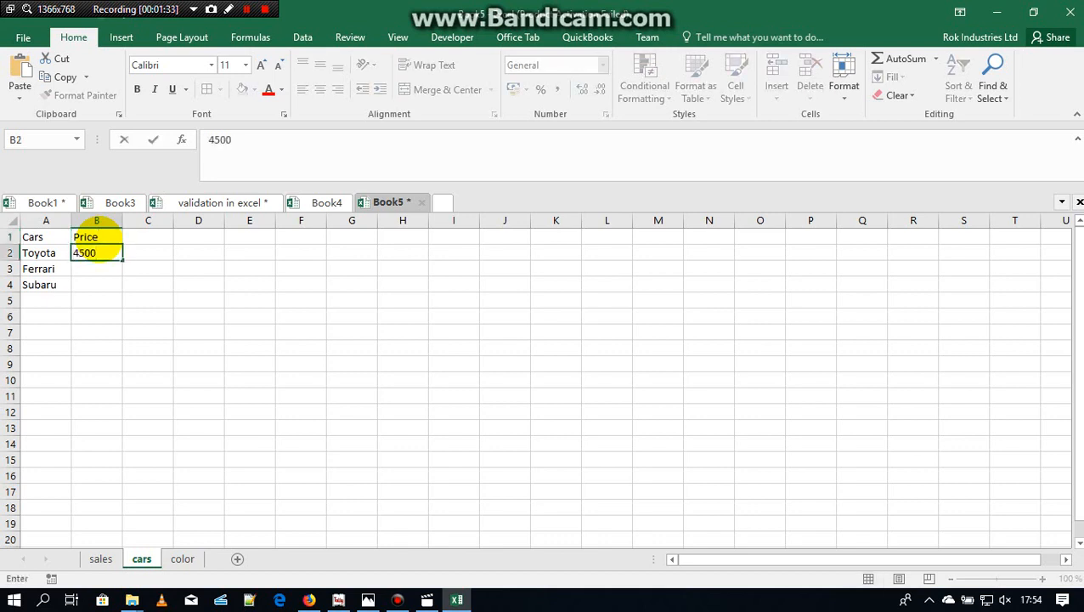
pyautogui.press('Return')
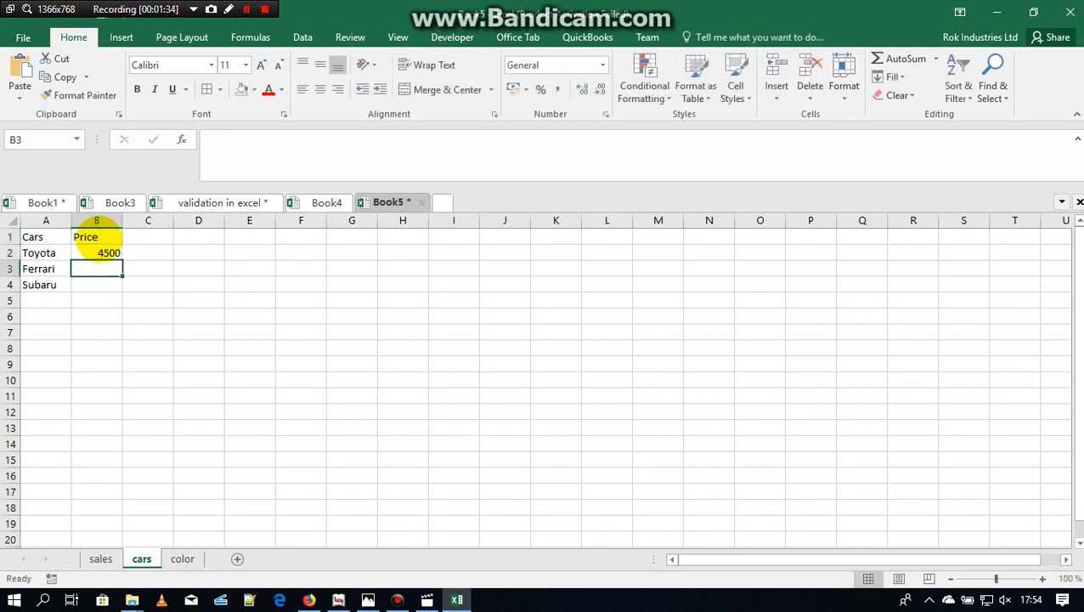
pyautogui.write('8300')
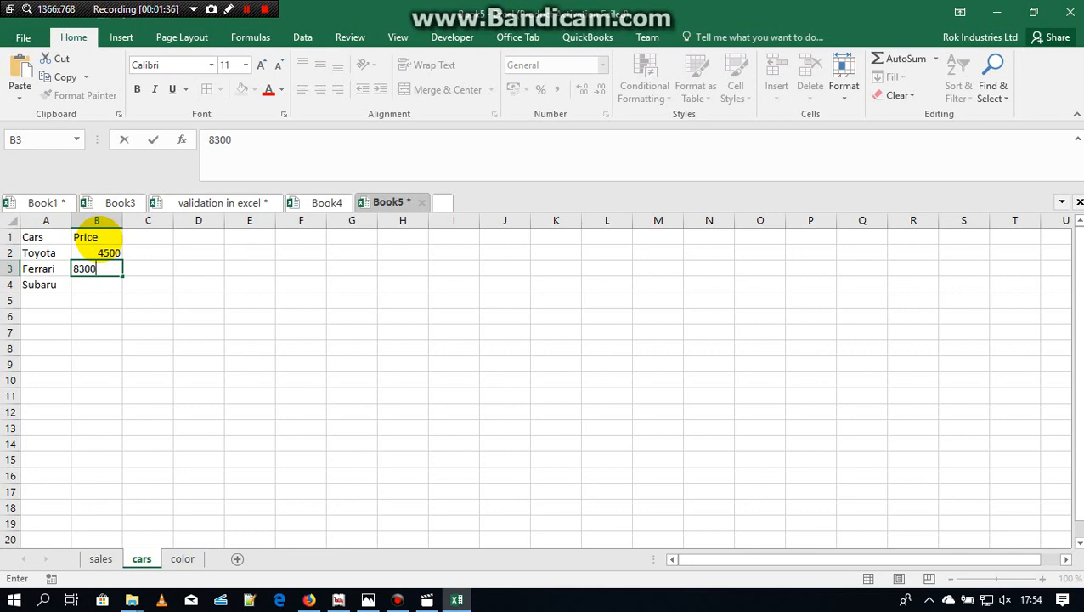
pyautogui.press('Return')
pyautogui.write('3540')
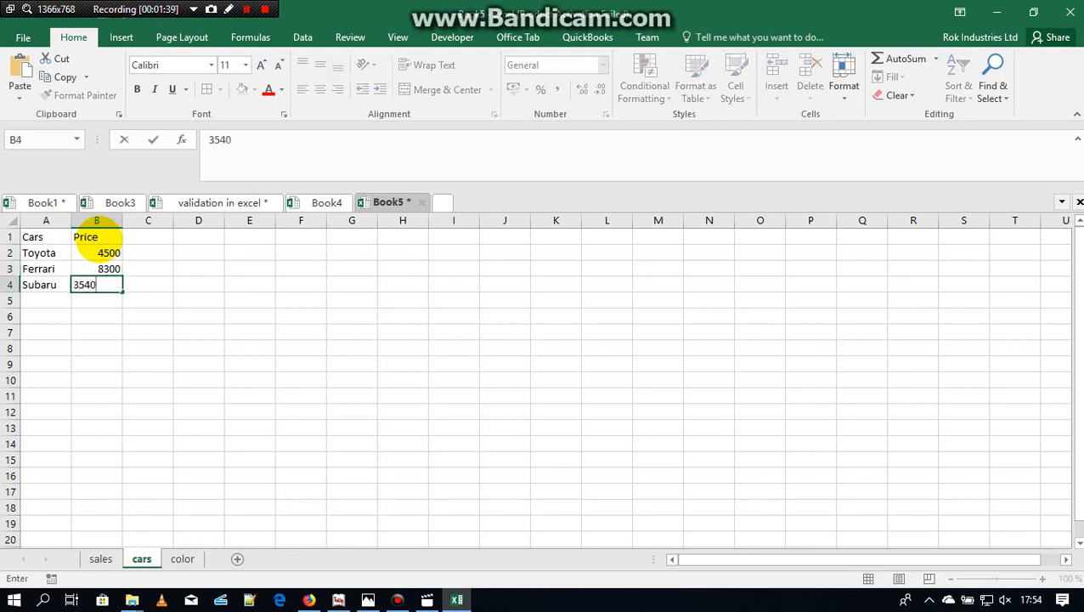
pyautogui.press('Return')
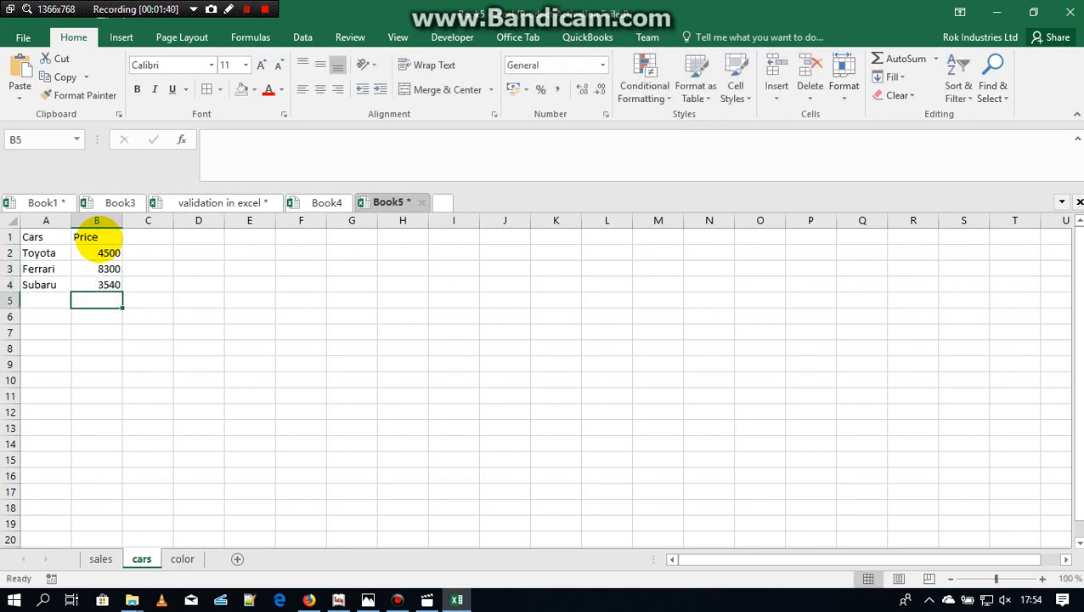
# Step: Change the heading in B1 to Price (Dollar) and fit the width of column B to its contents
pyautogui.click(94, 236)
pyautogui.doubleClick(112, 236)
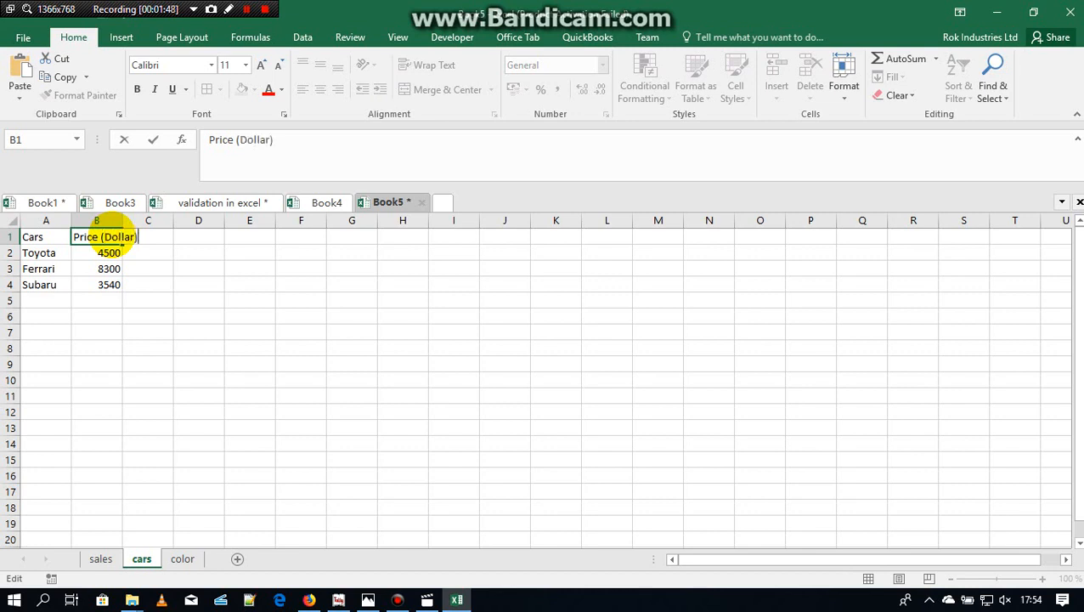
pyautogui.click(115, 220)
pyautogui.doubleClick(122, 220)
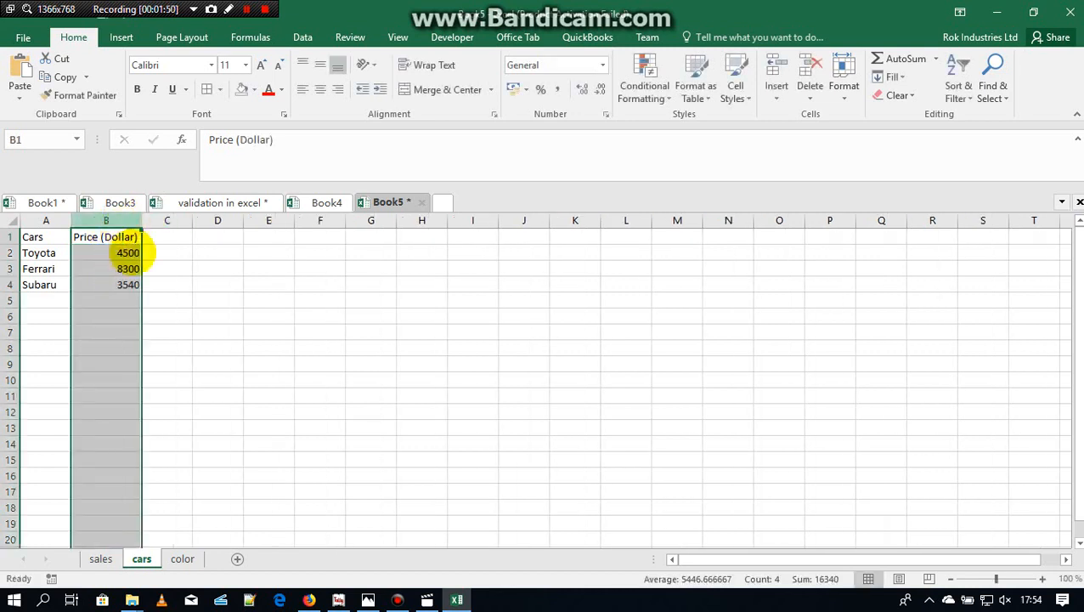
# Step: Apply all borders to the car price table in cells A1 to B4, and check the color sheet
pyautogui.click(136, 268)
pyautogui.moveTo(41, 236); pyautogui.dragTo(121, 288)
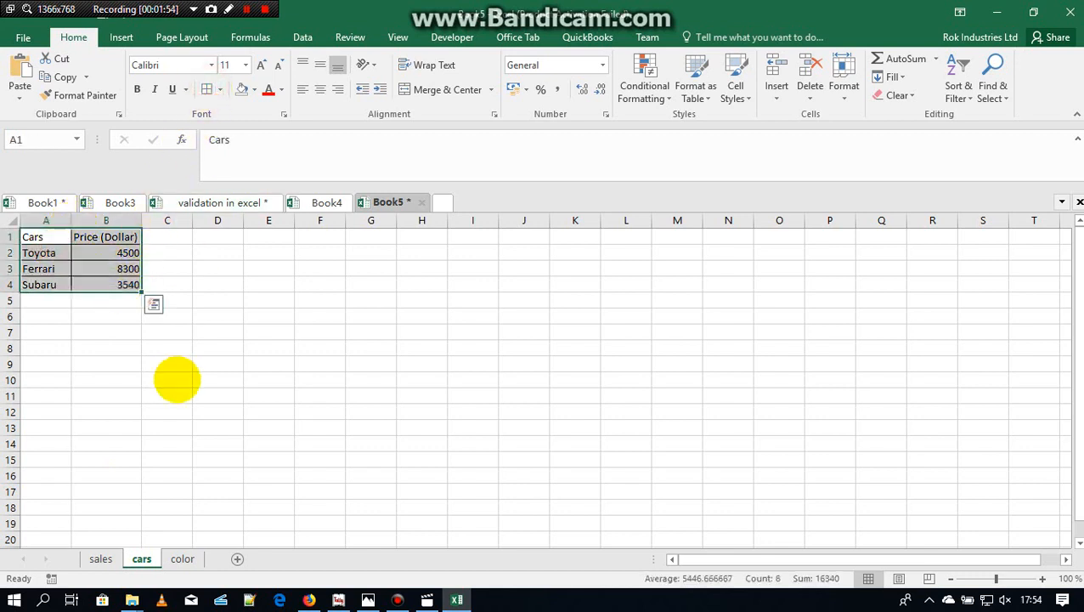
pyautogui.click(181, 558)
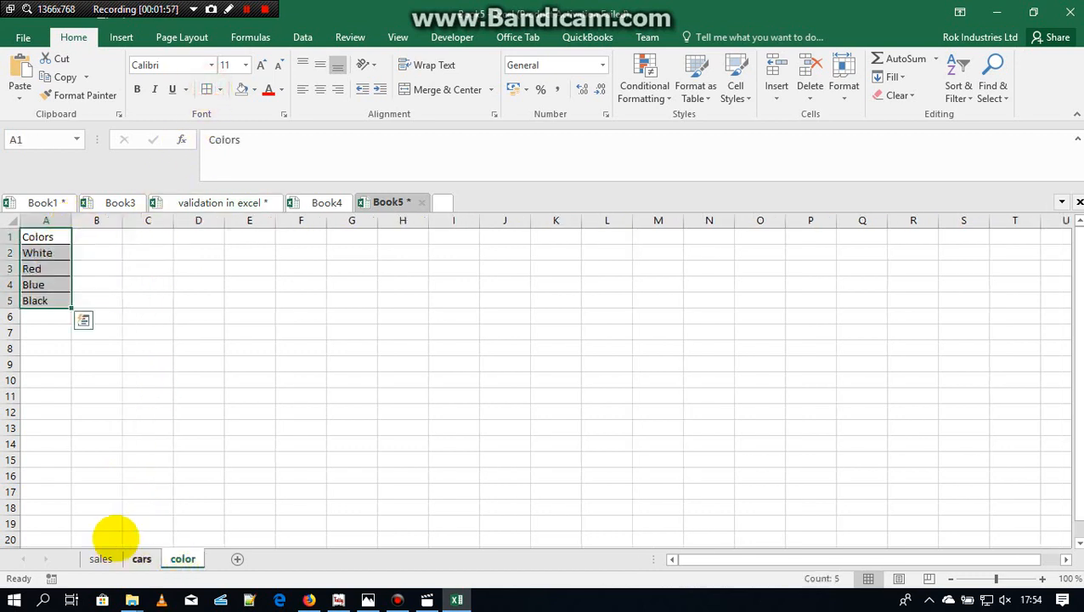
pyautogui.click(67, 438)
# Step: On the sales sheet, add list data validation to cell A2 using the car names in A2 to A4 of the cars sheet as source
pyautogui.click(100, 558)
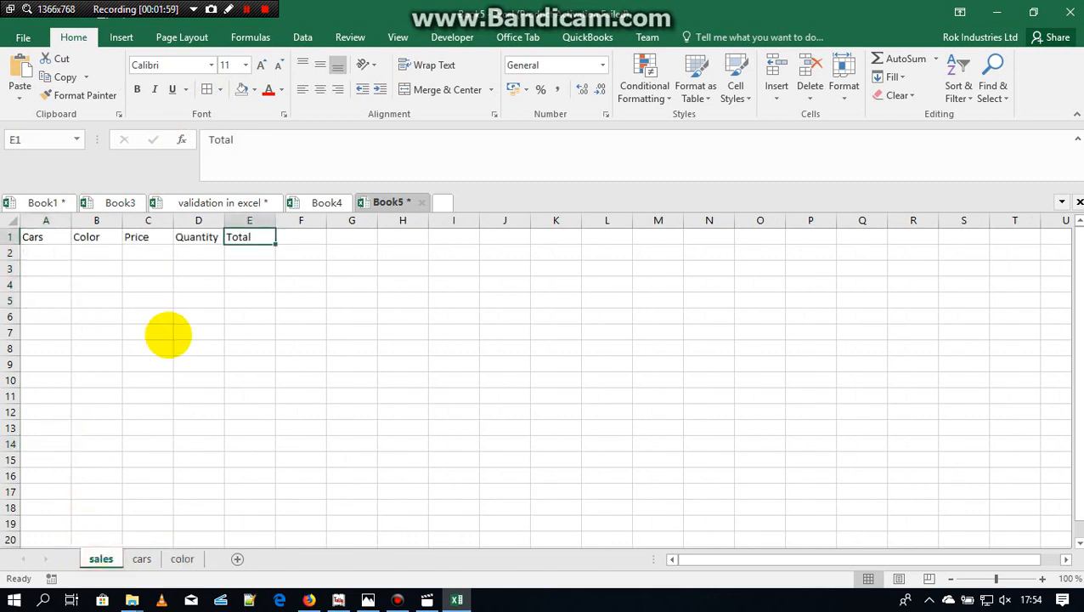
pyautogui.click(46, 254)
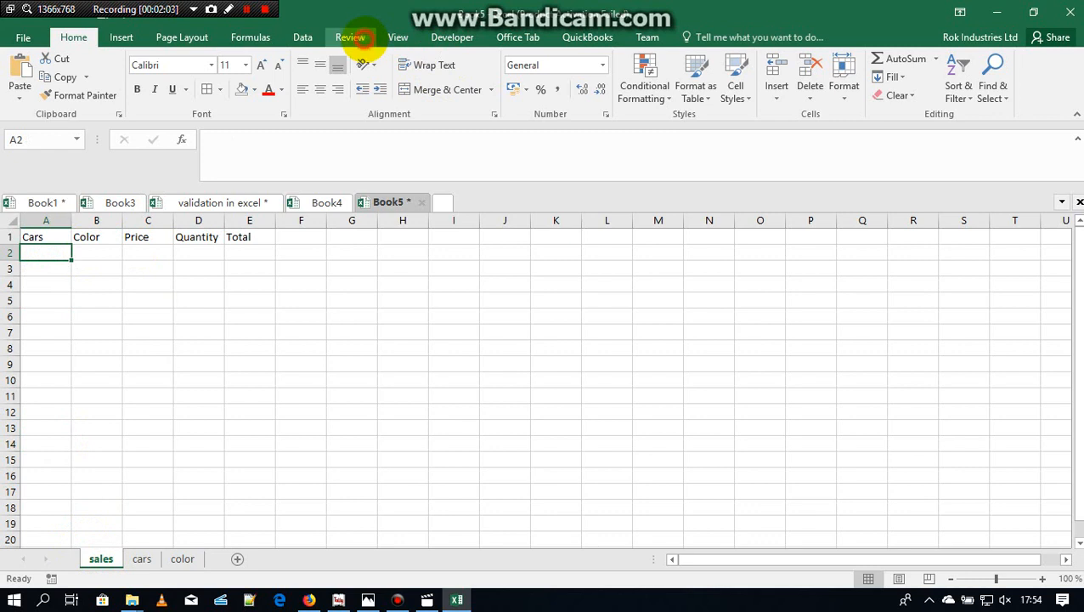
pyautogui.click(353, 38)
pyautogui.click(303, 37)
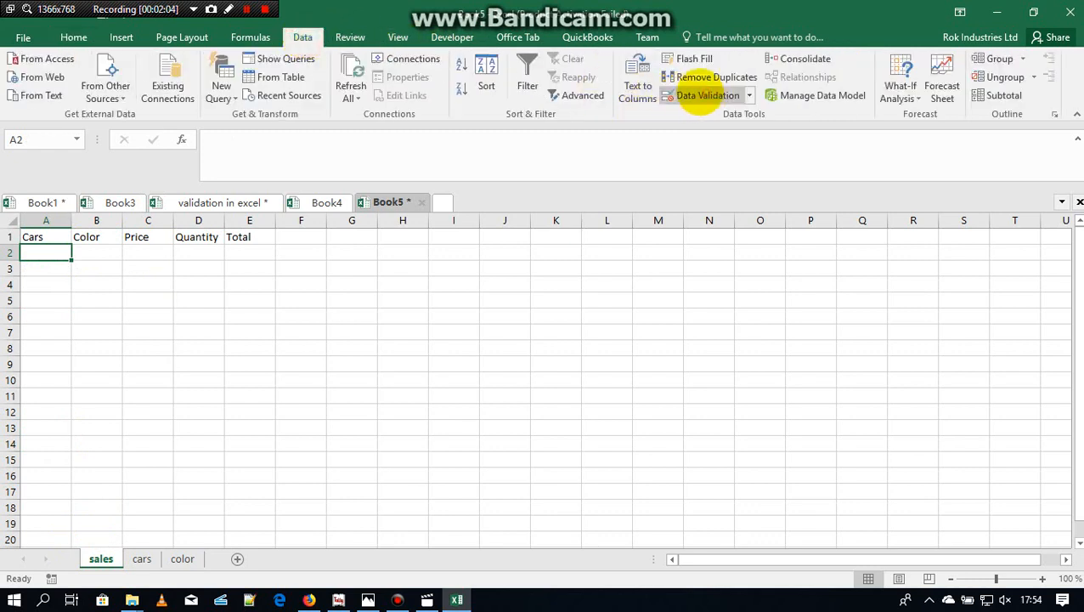
pyautogui.click(698, 95)
pyautogui.click(501, 315)
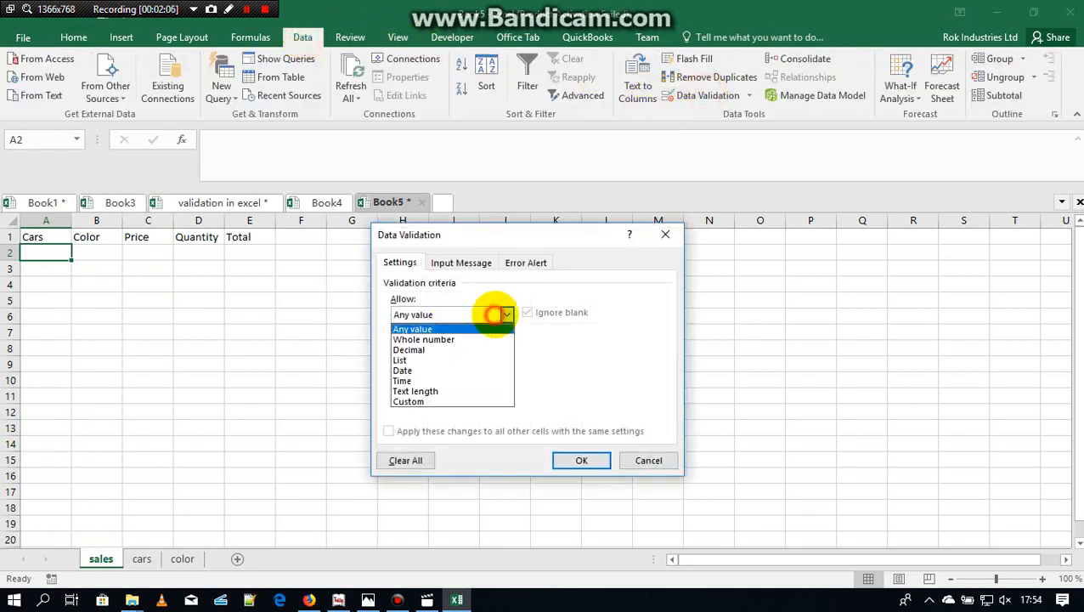
pyautogui.click(425, 359)
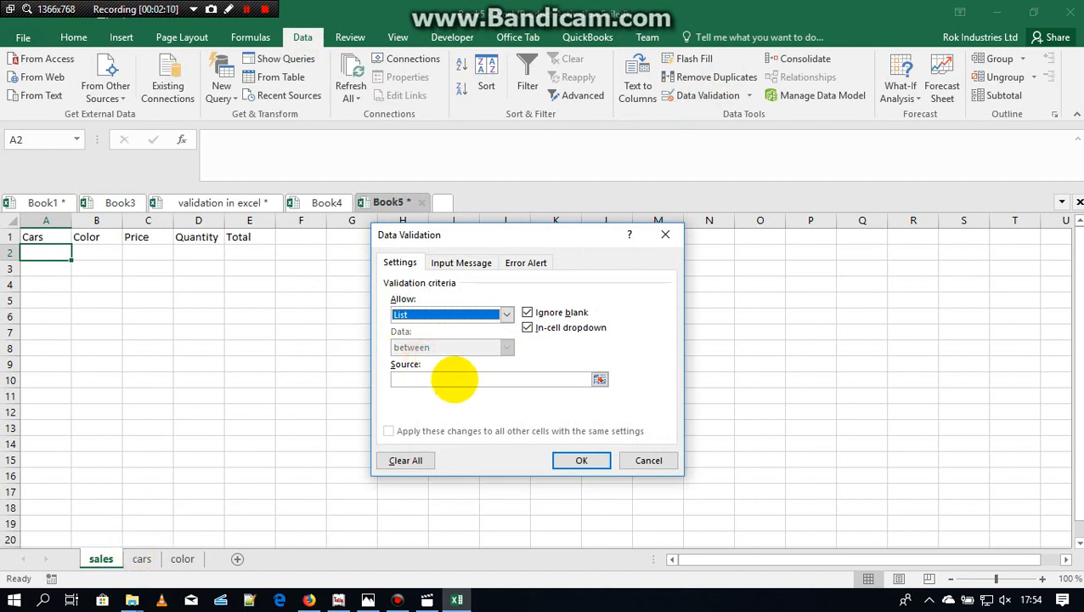
pyautogui.click(452, 379)
pyautogui.click(144, 558)
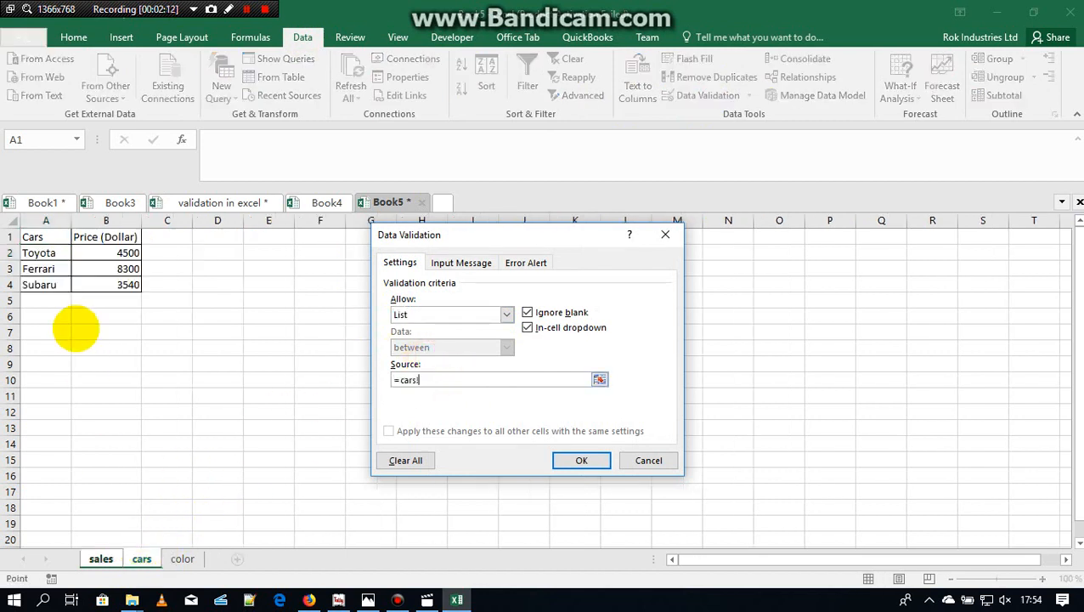
pyautogui.moveTo(38, 252); pyautogui.dragTo(40, 285)
pyautogui.click(581, 460)
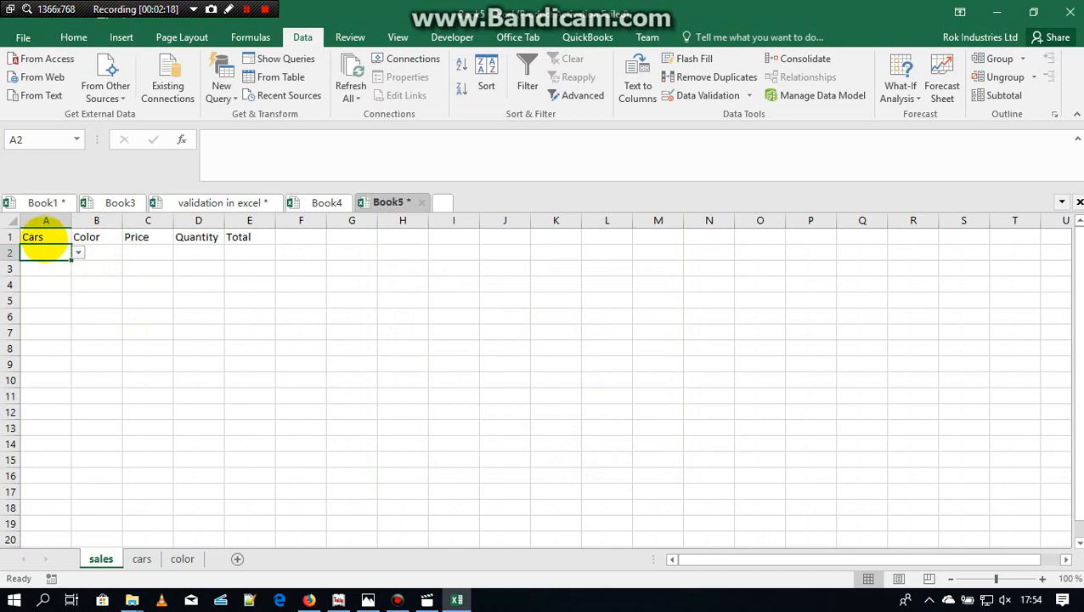
# Step: Apply all borders to the sales table in cells A1 to E4 and fill the car dropdown from A2 down to A4
pyautogui.moveTo(39, 237); pyautogui.dragTo(254, 281)
pyautogui.click(73, 37)
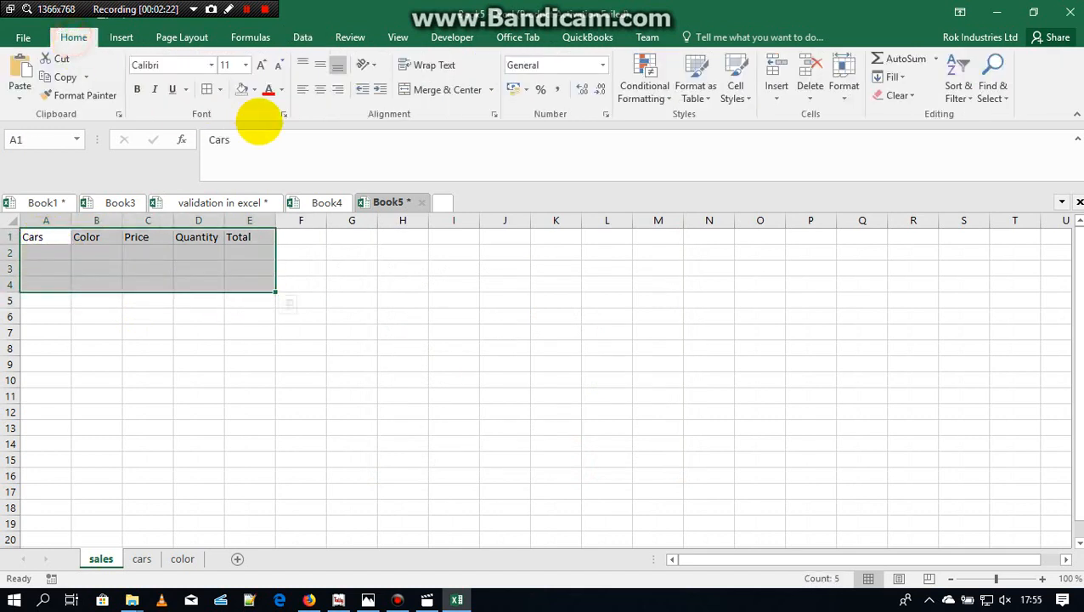
pyautogui.click(208, 89)
pyautogui.click(48, 249)
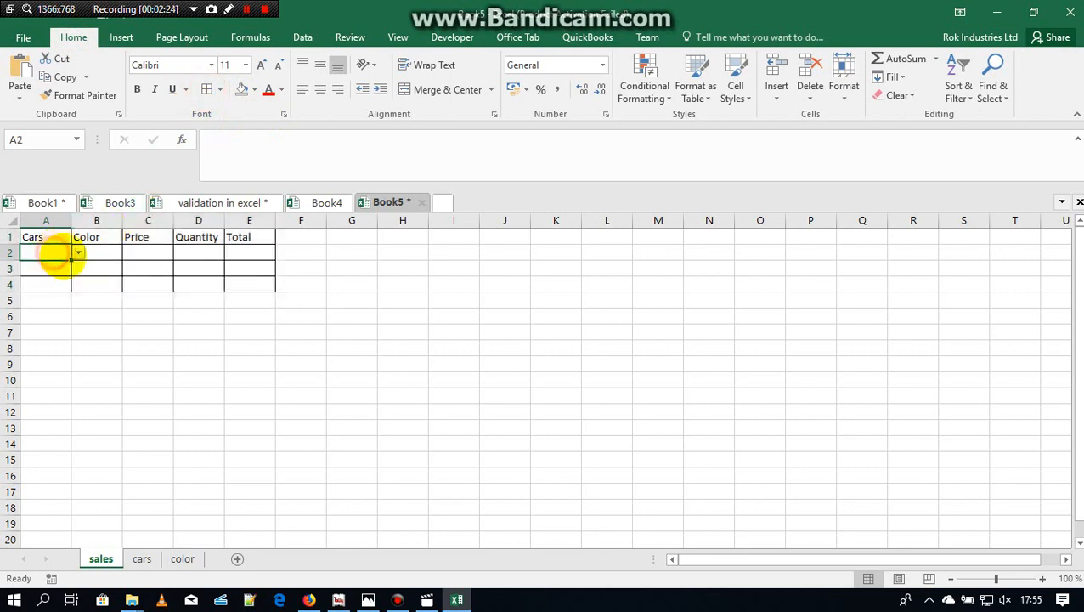
pyautogui.moveTo(71, 260); pyautogui.dragTo(69, 288)
# Step: Add list data validation to cell B2 with the source =color!$A$2:$A$5 and fill it down to B4
pyautogui.click(103, 252)
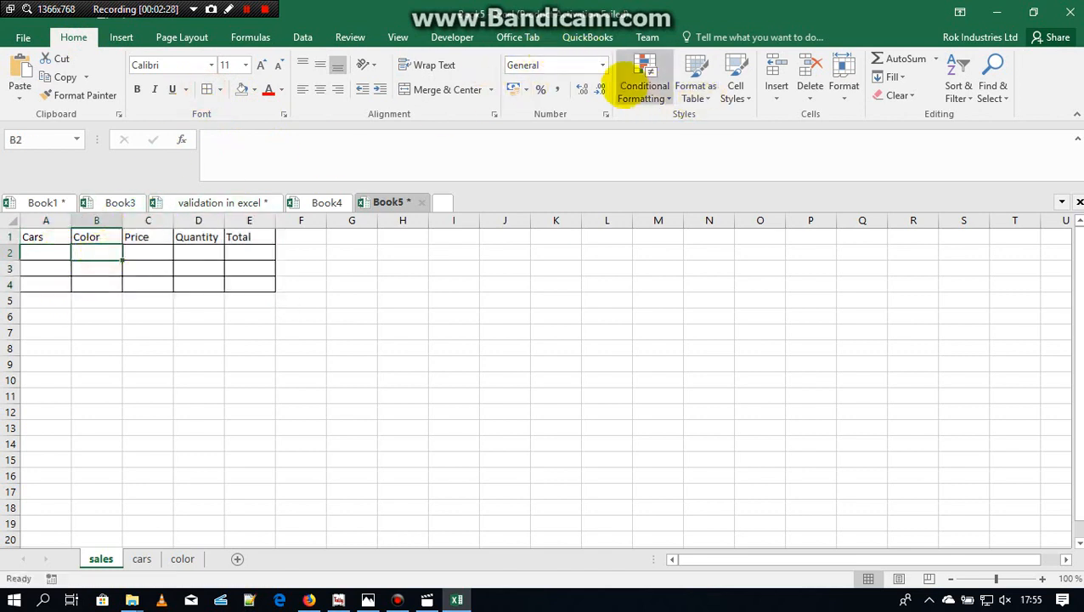
pyautogui.click(303, 38)
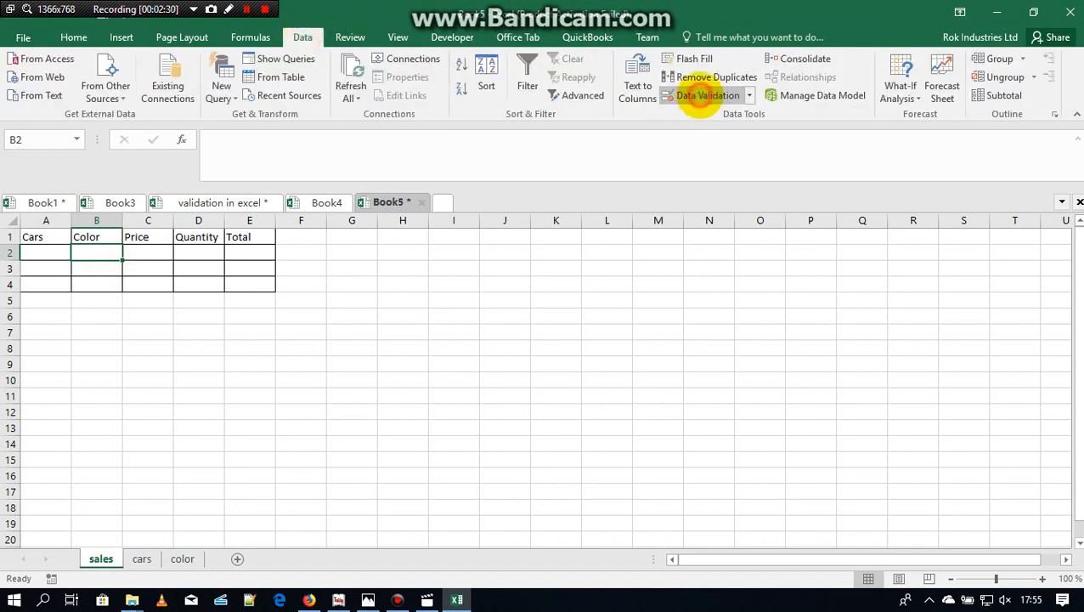
pyautogui.click(702, 96)
pyautogui.click(506, 314)
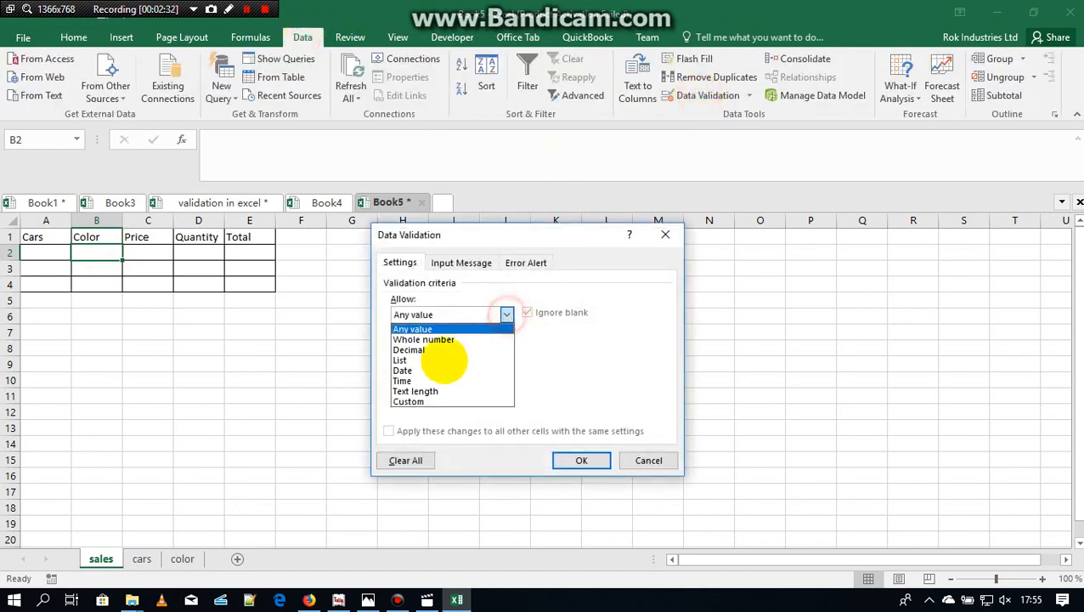
pyautogui.click(441, 366)
pyautogui.click(449, 379)
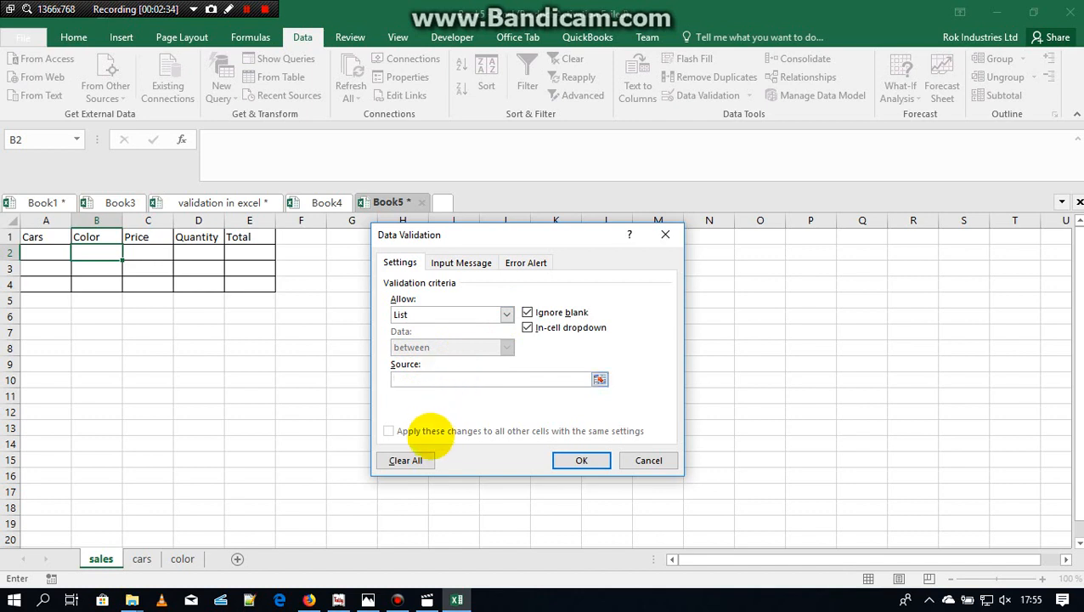
pyautogui.click(145, 559)
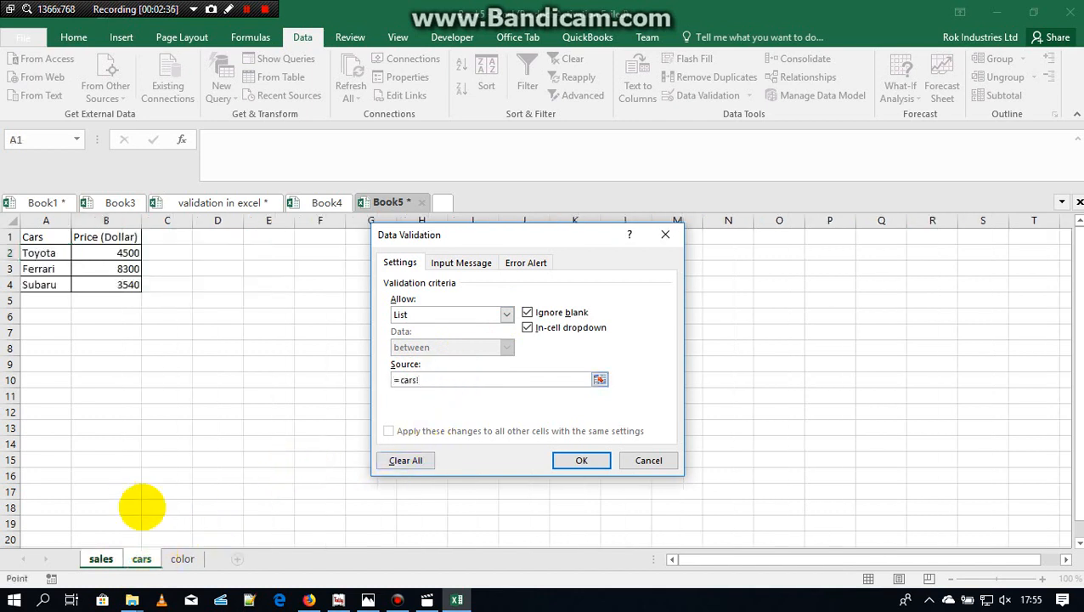
pyautogui.click(182, 558)
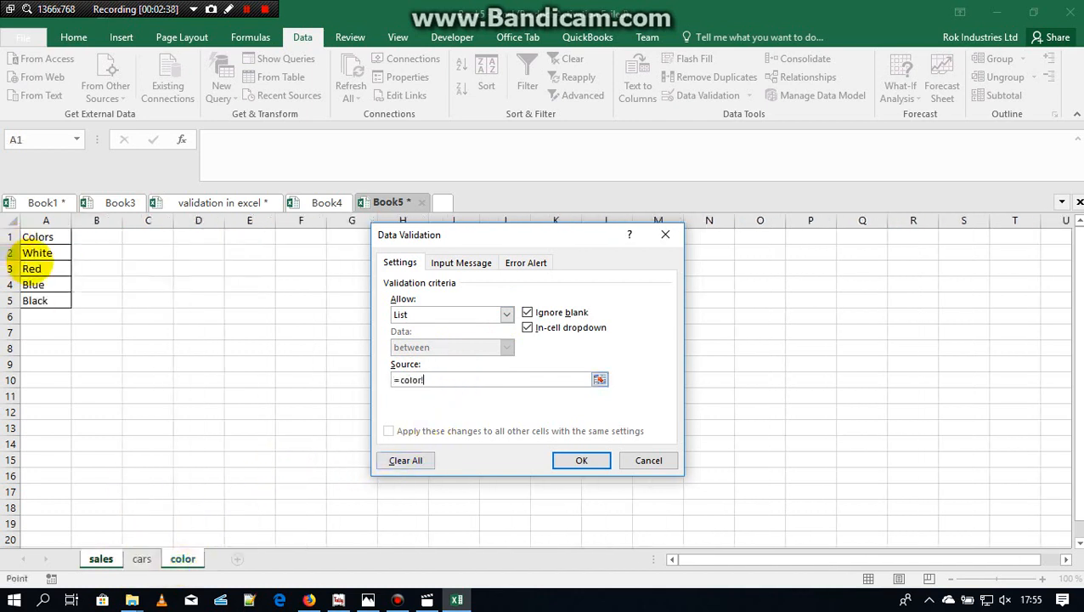
pyautogui.moveTo(30, 252); pyautogui.dragTo(36, 301)
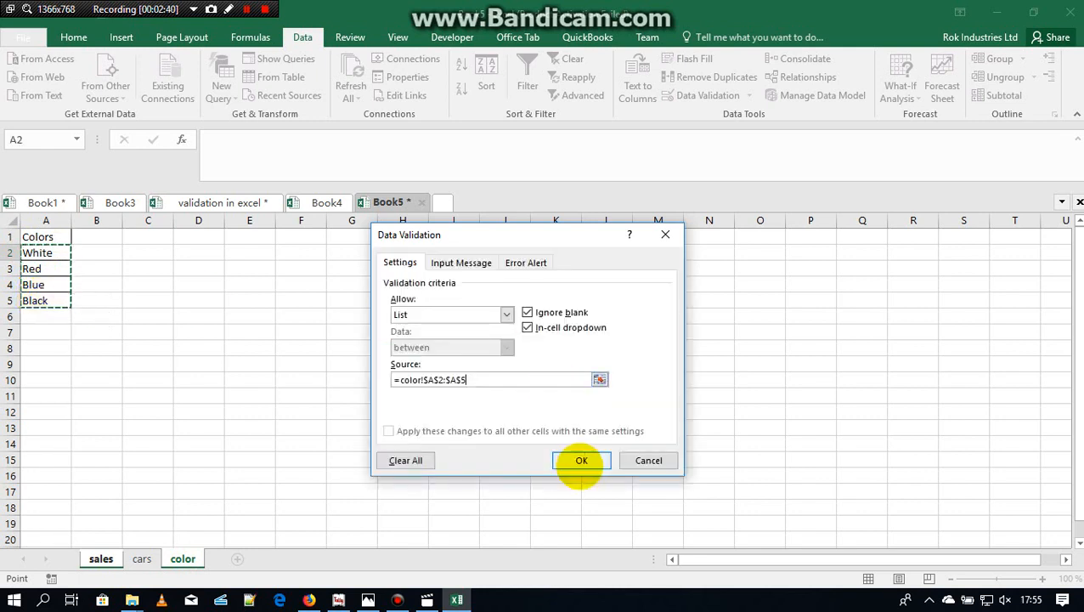
pyautogui.click(573, 457)
pyautogui.click(119, 257)
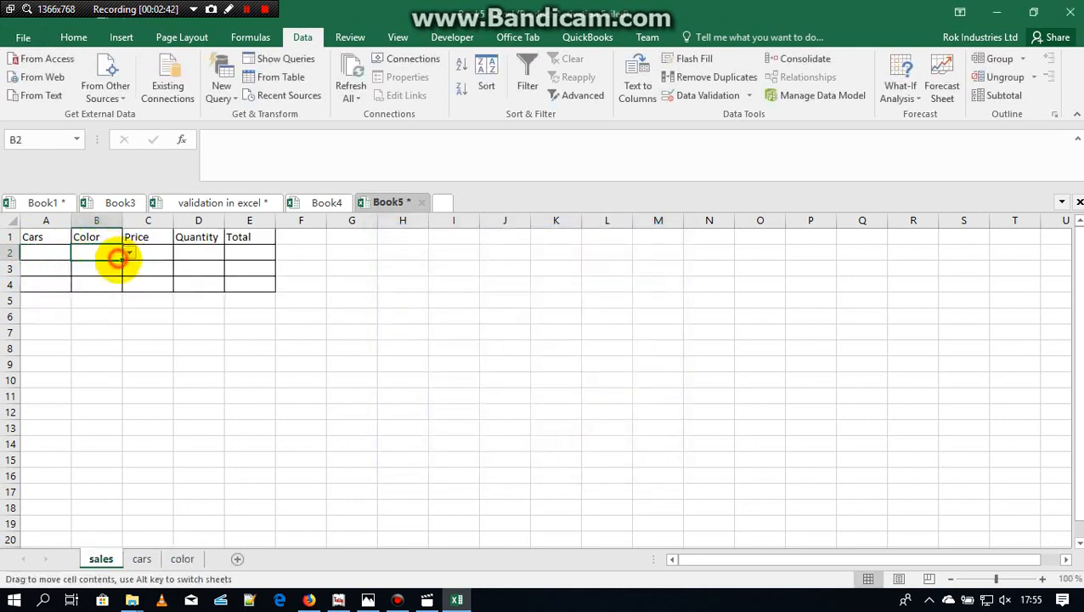
pyautogui.moveTo(122, 261); pyautogui.dragTo(121, 286)
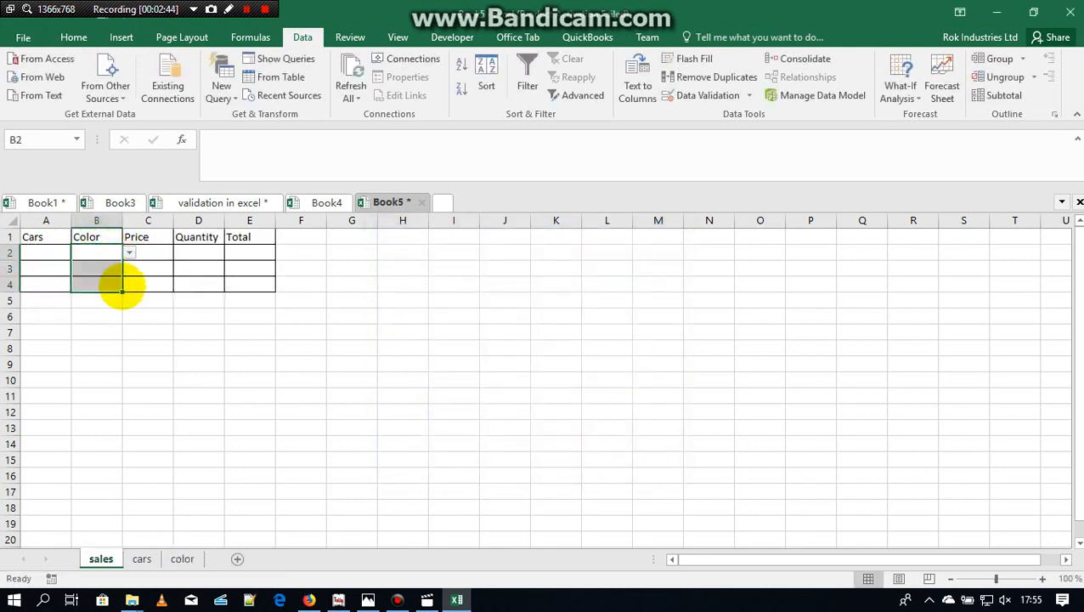
# Step: In C2 of the sales sheet, start the price formula with =if(A2=cars!A2,cars!B2,0)
pyautogui.click(161, 252)
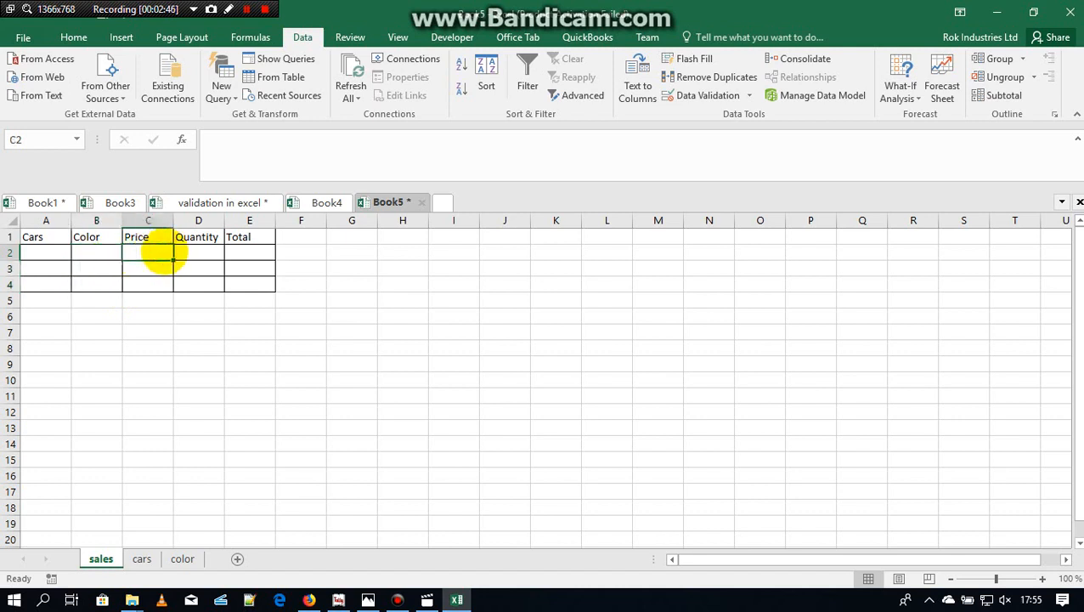
pyautogui.write('=if(')
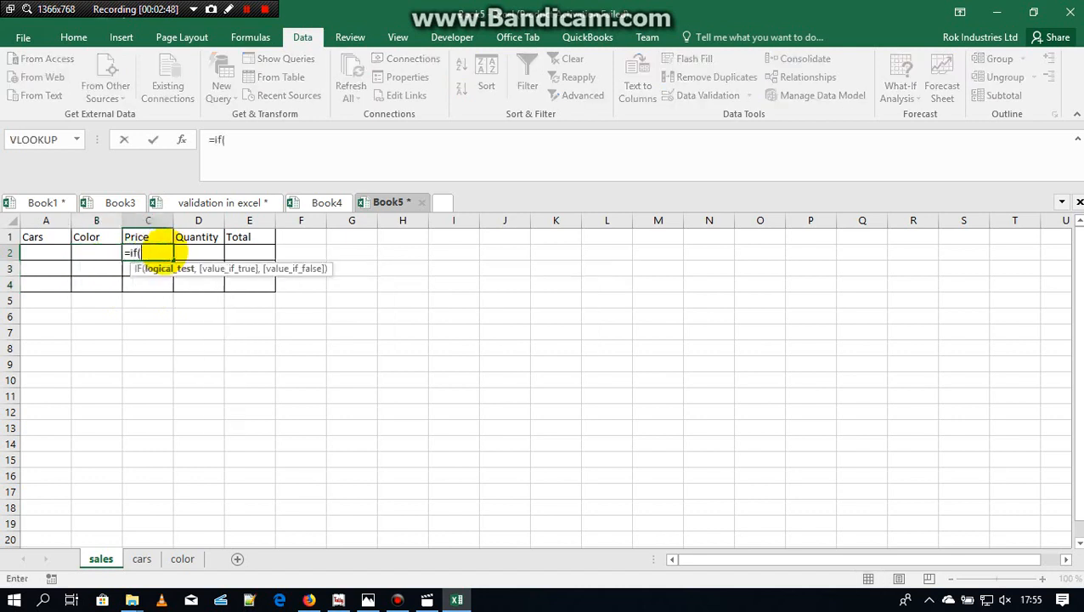
pyautogui.click(51, 253)
pyautogui.write('=')
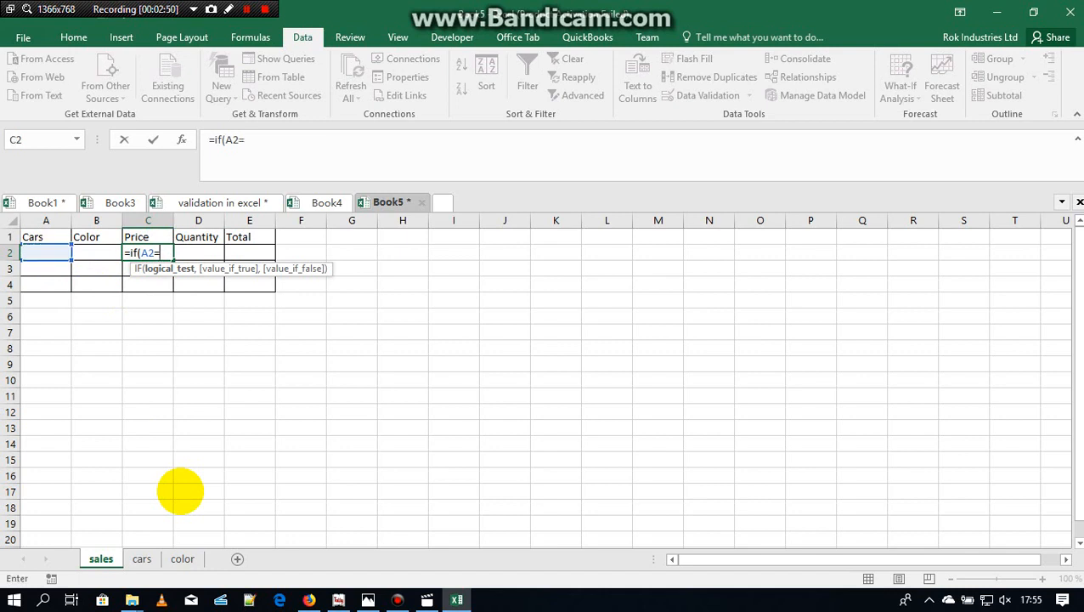
pyautogui.click(141, 558)
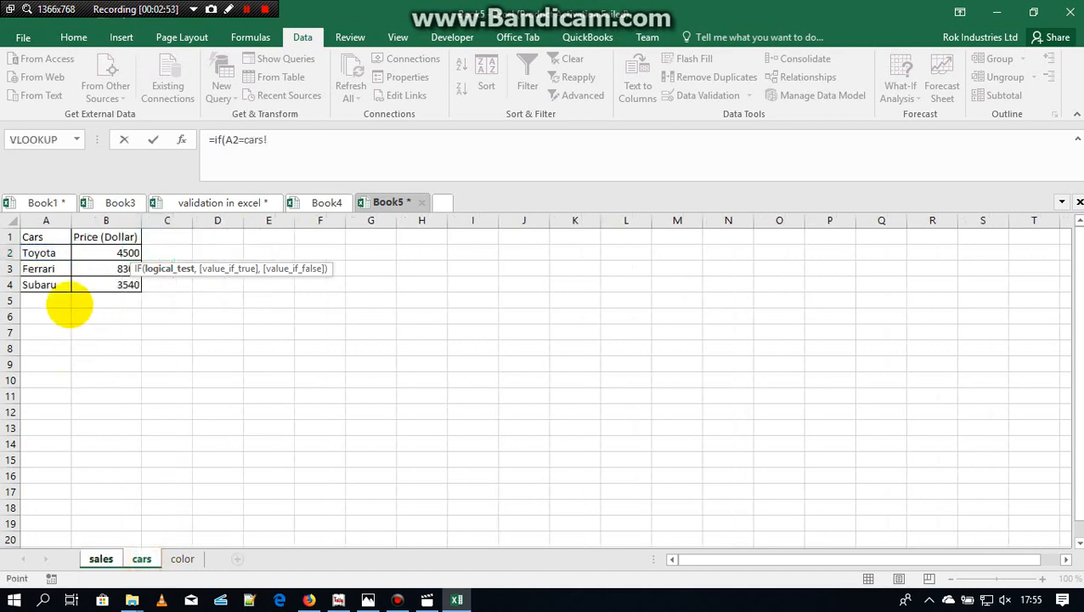
pyautogui.click(41, 252)
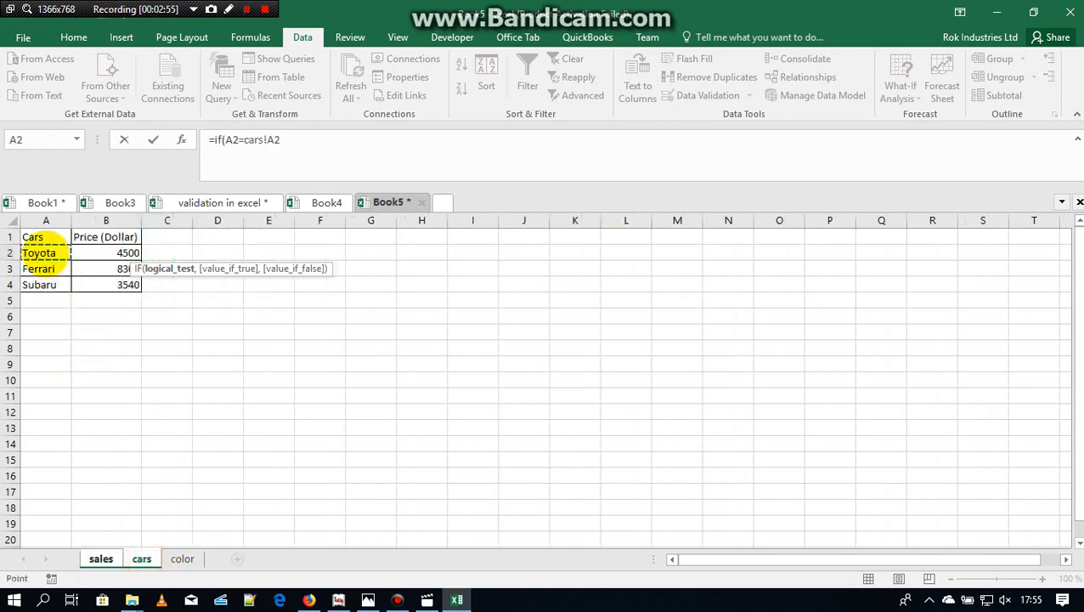
pyautogui.write(',')
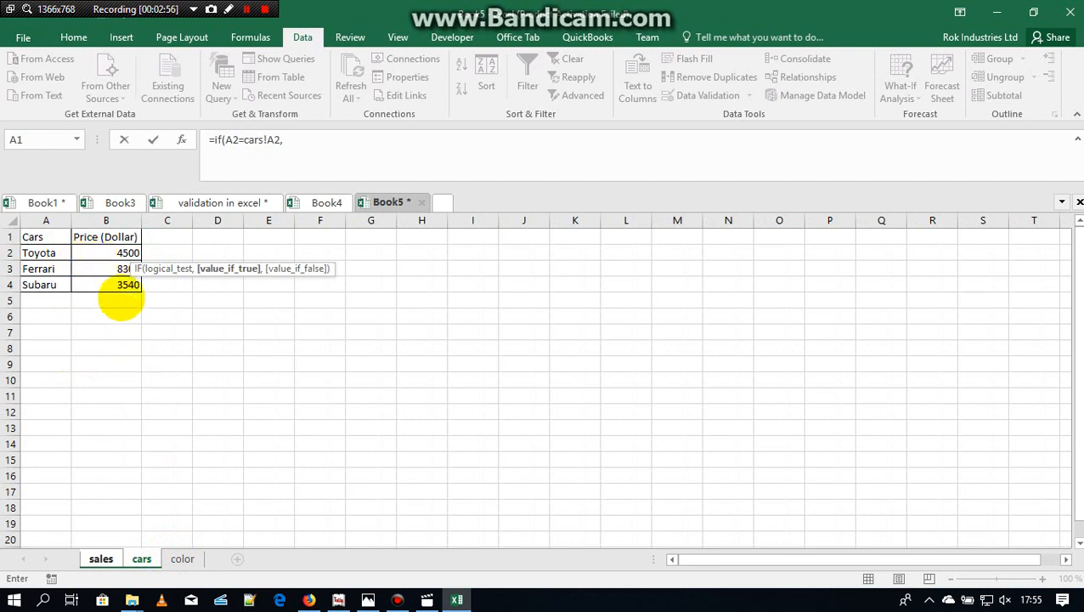
pyautogui.click(126, 253)
pyautogui.write(',')
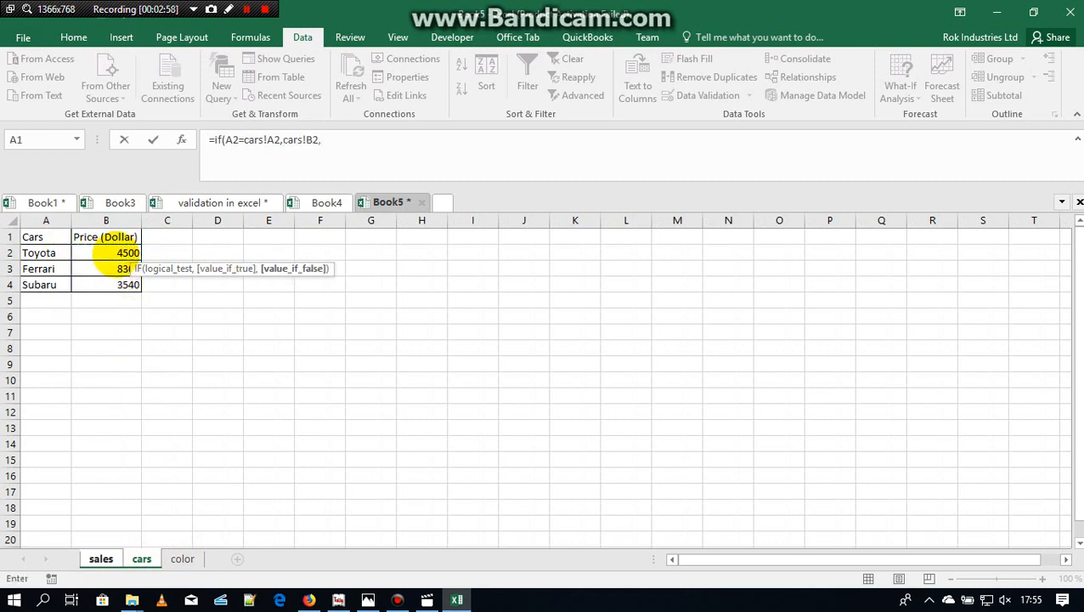
pyautogui.write('0)')
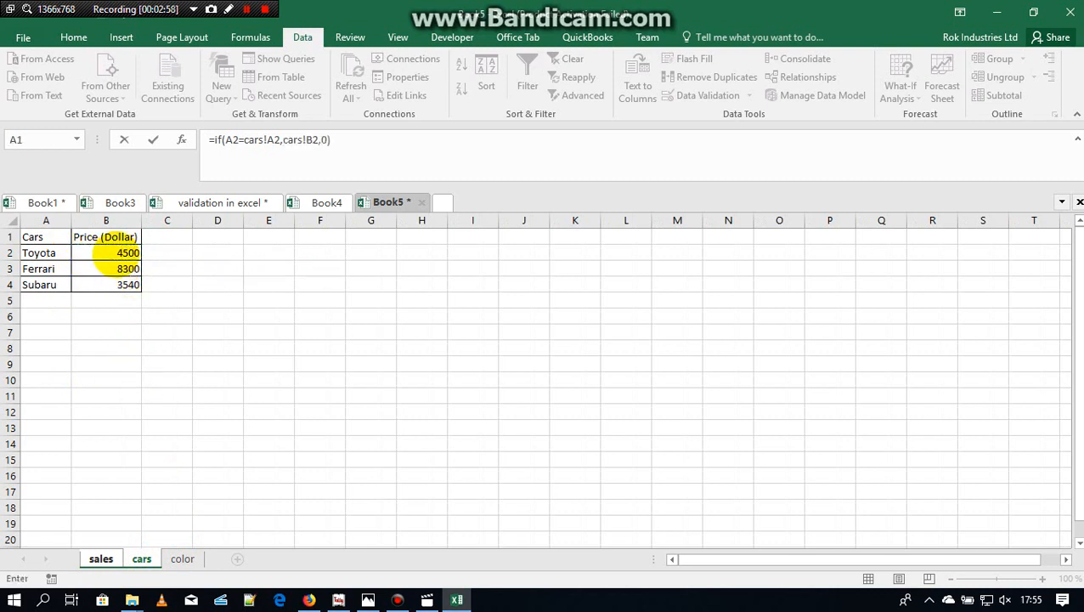
# Step: Copy the IF expression and append it with & as a second test, if(A2=cars!A3,cars!B3,0)
pyautogui.moveTo(344, 141); pyautogui.dragTo(215, 141)
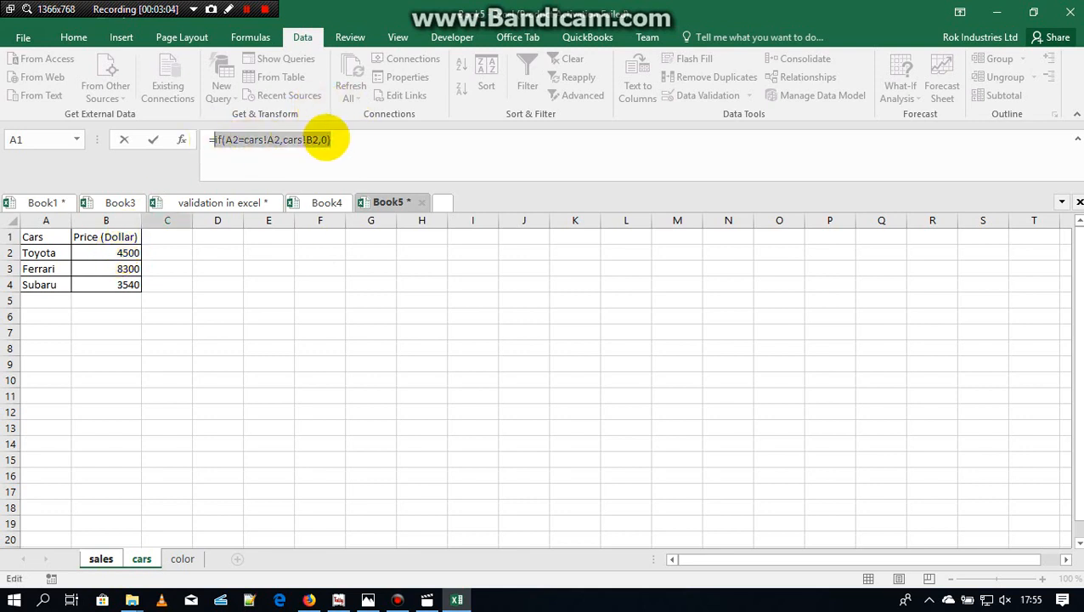
pyautogui.click(337, 140)
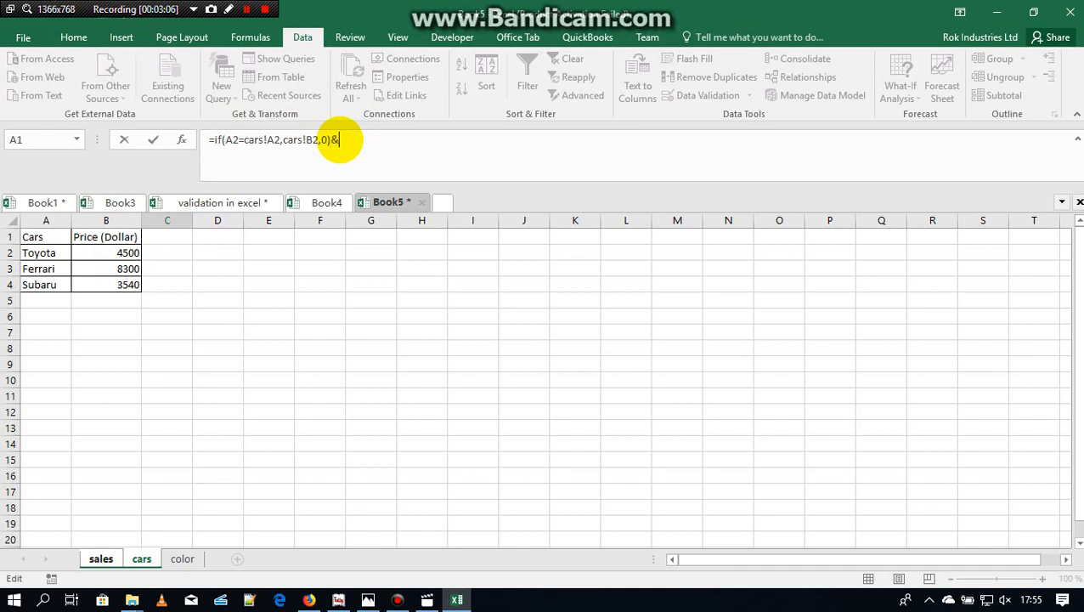
pyautogui.write('&')
pyautogui.hotkey('ctrl', 'v')
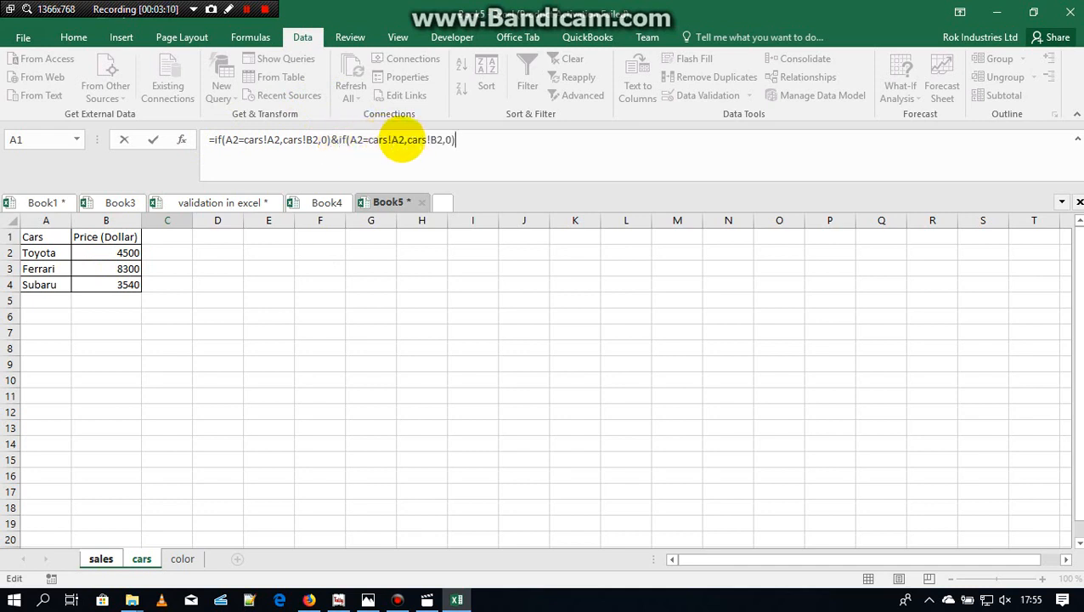
pyautogui.click(405, 140)
pyautogui.press('BackSpace')
pyautogui.write('3')
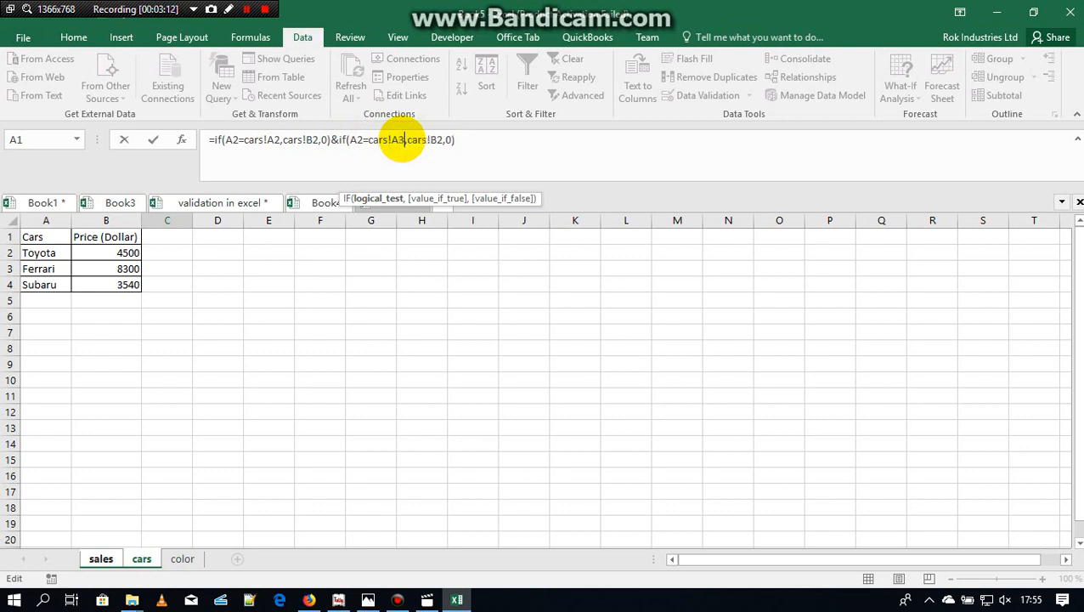
pyautogui.click(441, 140)
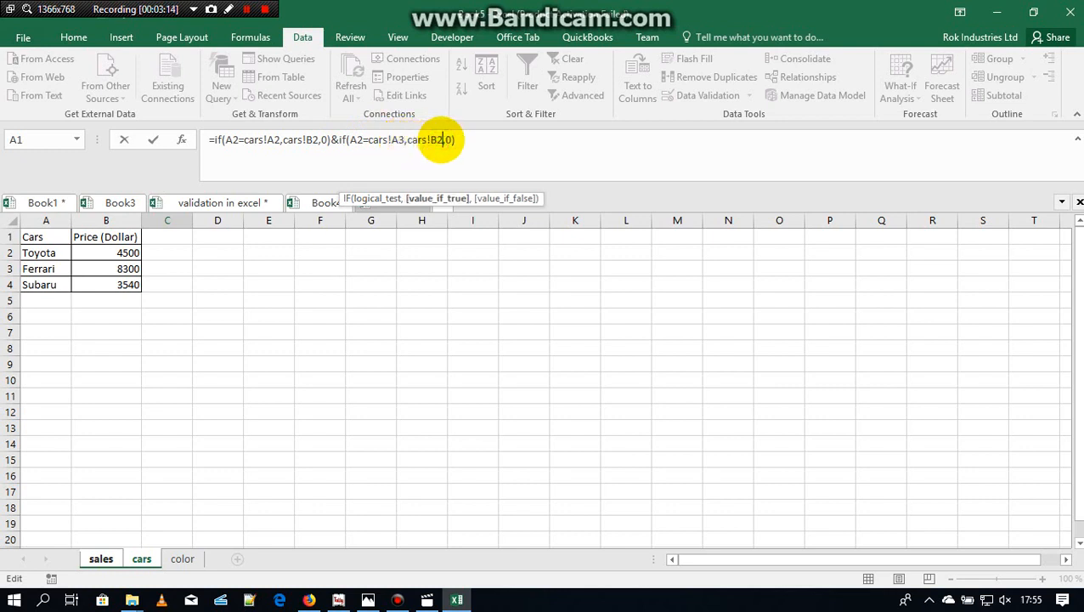
# Step: Append a third test with &, if(A2=cars!A4,cars!B4,0), and enter the price formula in C2
pyautogui.click(468, 141)
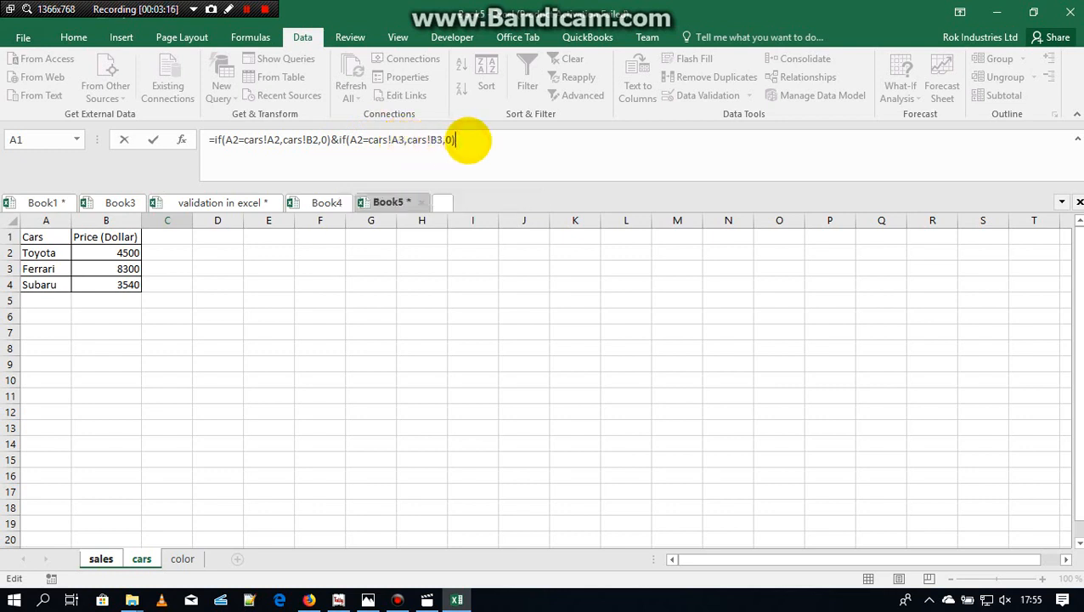
pyautogui.write('&')
pyautogui.hotkey('ctrl', 'v')
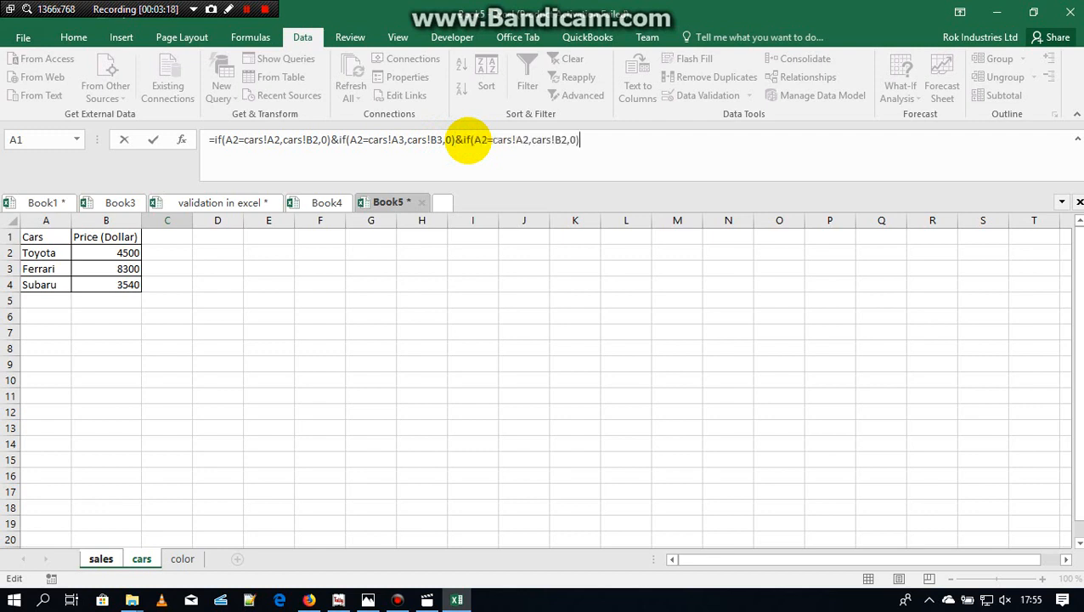
pyautogui.press('Left')
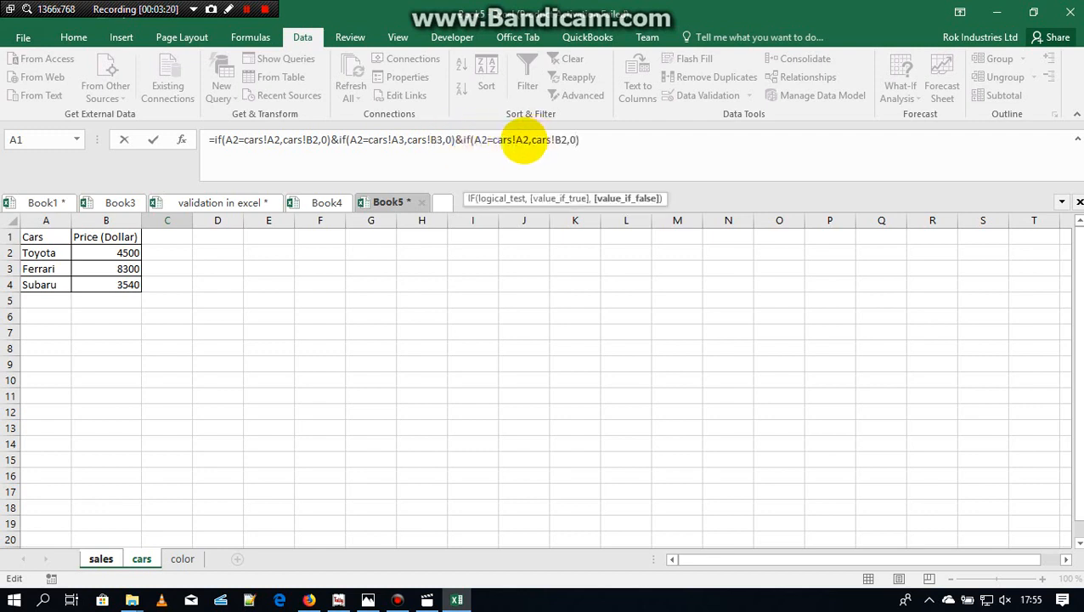
pyautogui.click(527, 140)
pyautogui.press('BackSpace')
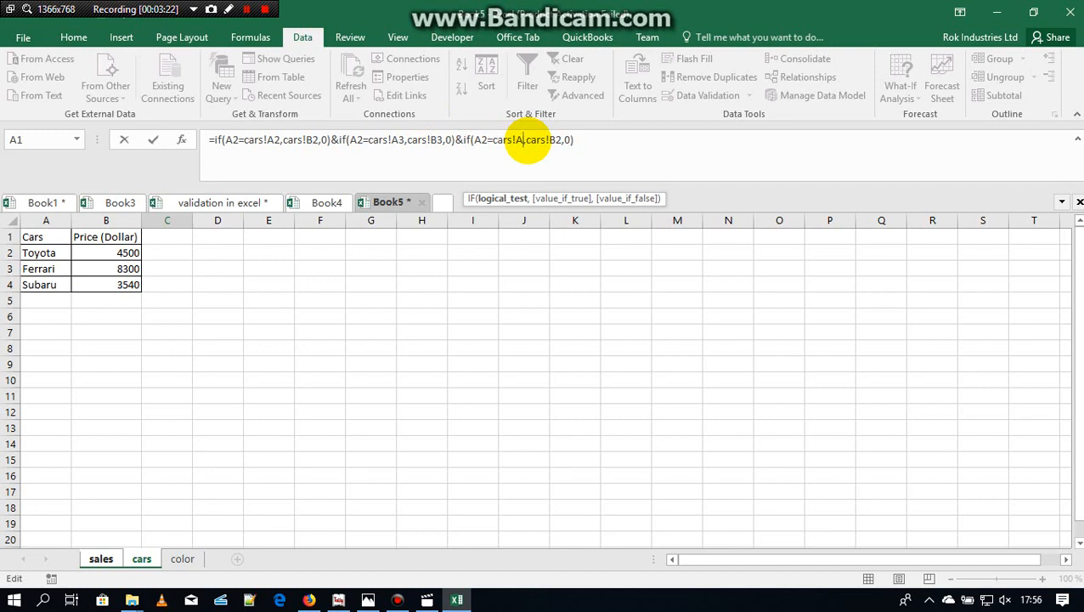
pyautogui.press('Right')
pyautogui.press('Right')
pyautogui.press('Right')
pyautogui.press('Right')
pyautogui.press('Right')
pyautogui.press('Right')
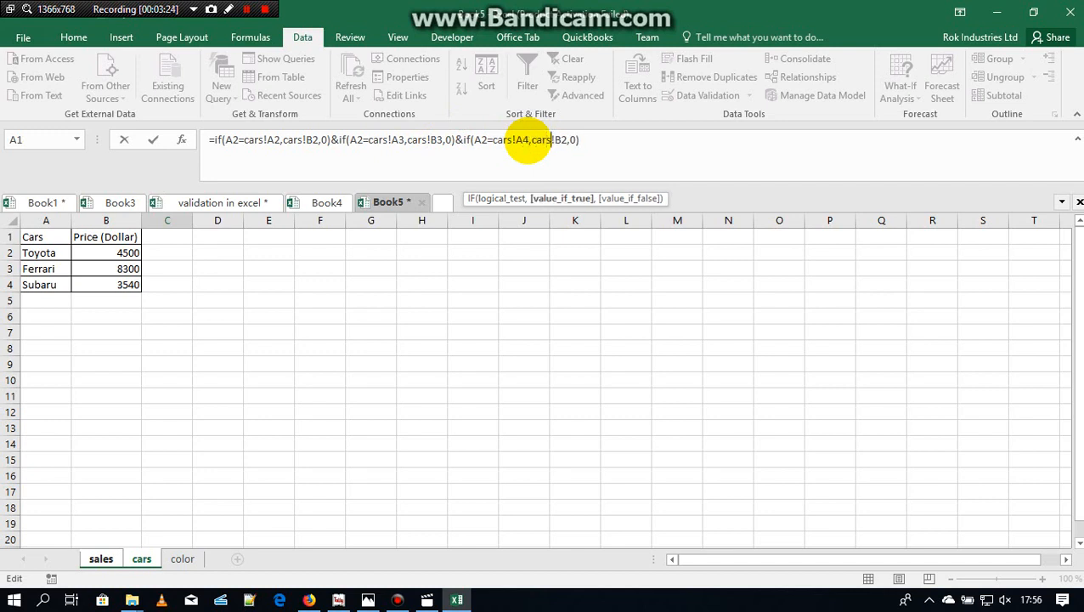
pyautogui.click(566, 139)
pyautogui.press('BackSpace')
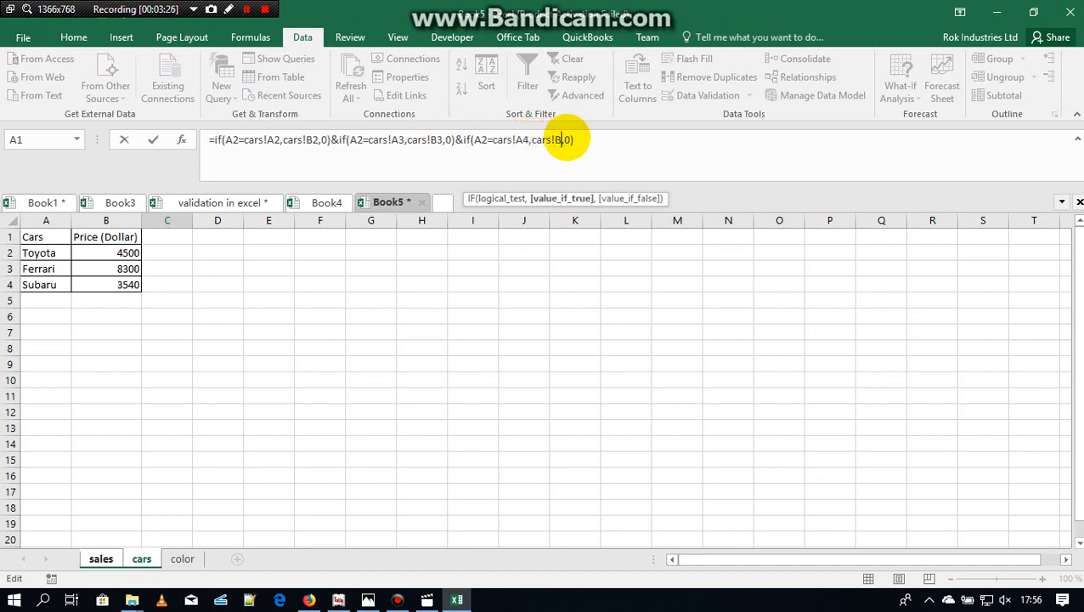
pyautogui.press('Return')
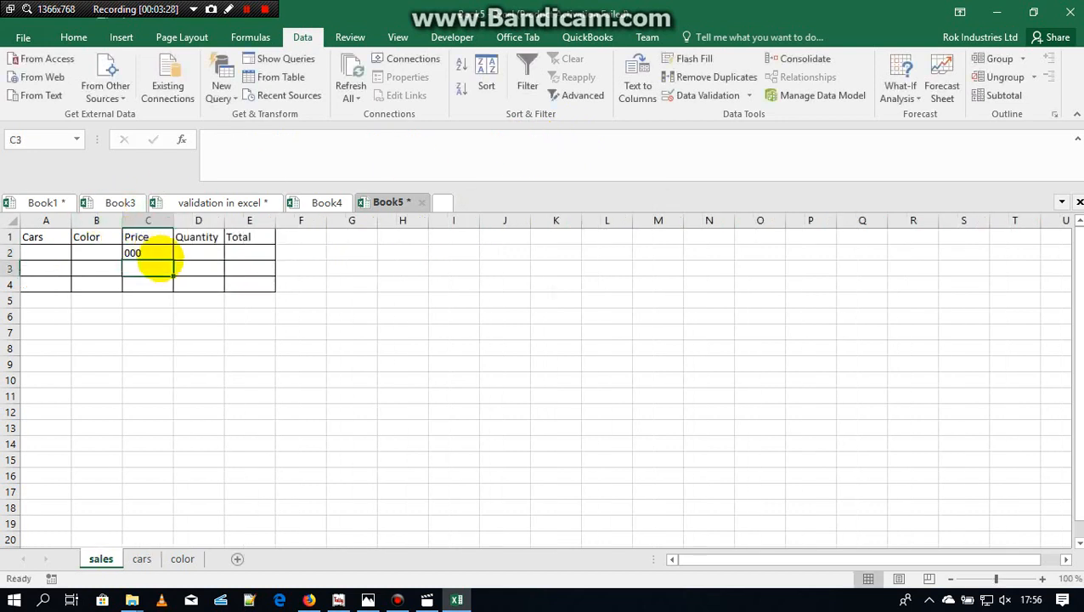
# Step: Check the price table on the cars sheet and review the combined IF formula in C2 of the sales sheet
pyautogui.click(158, 250)
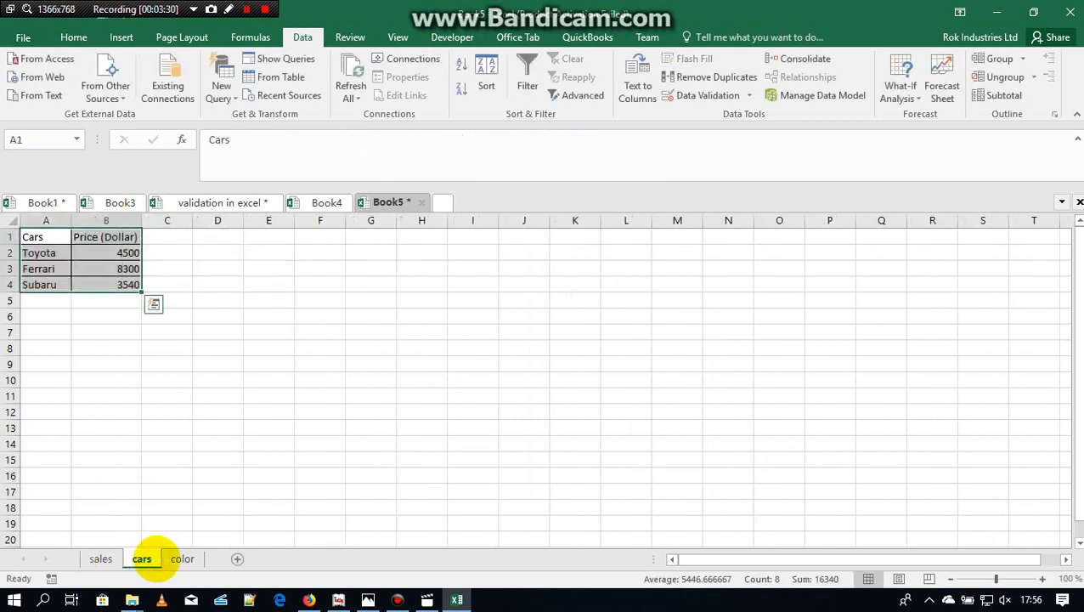
pyautogui.keyDown('ctrl'); pyautogui.click(101, 558); pyautogui.keyUp('ctrl')
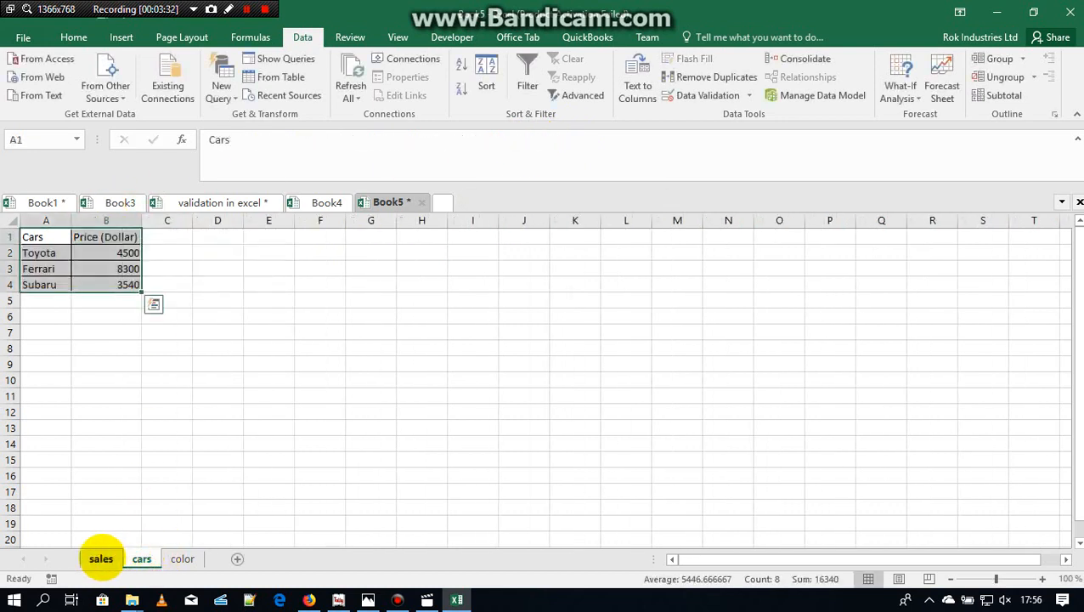
pyautogui.click(102, 558)
pyautogui.hscroll(3, 101, 558)
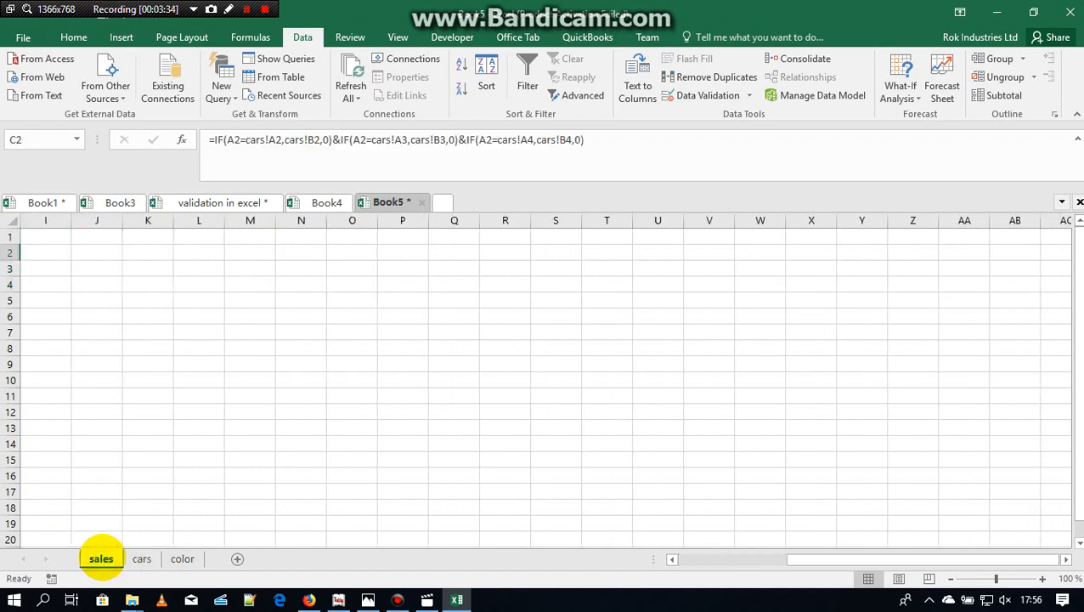
pyautogui.hscroll(-3, 101, 558)
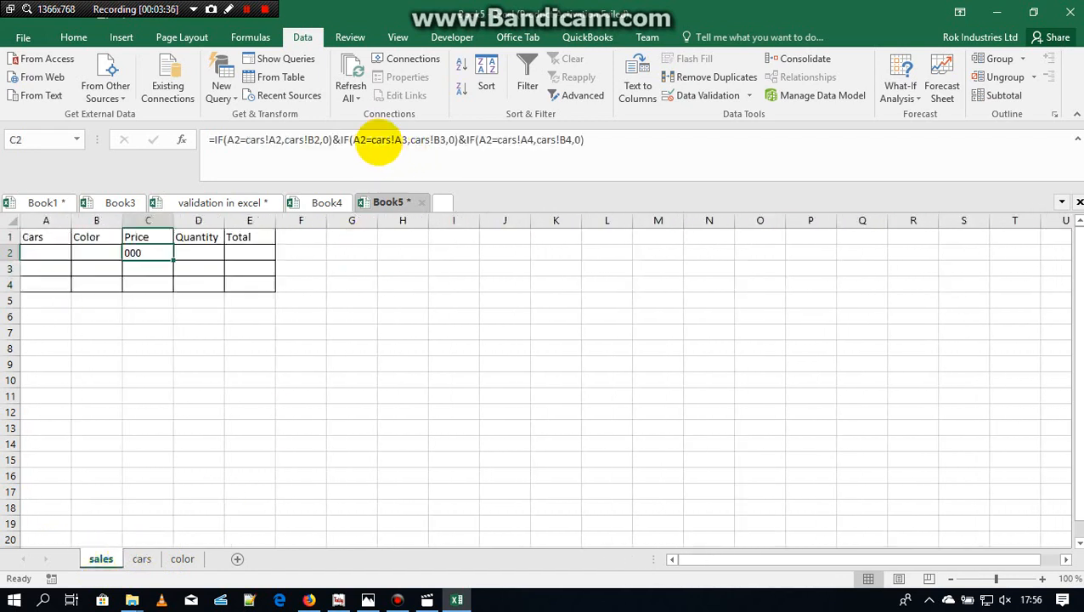
pyautogui.click(381, 140)
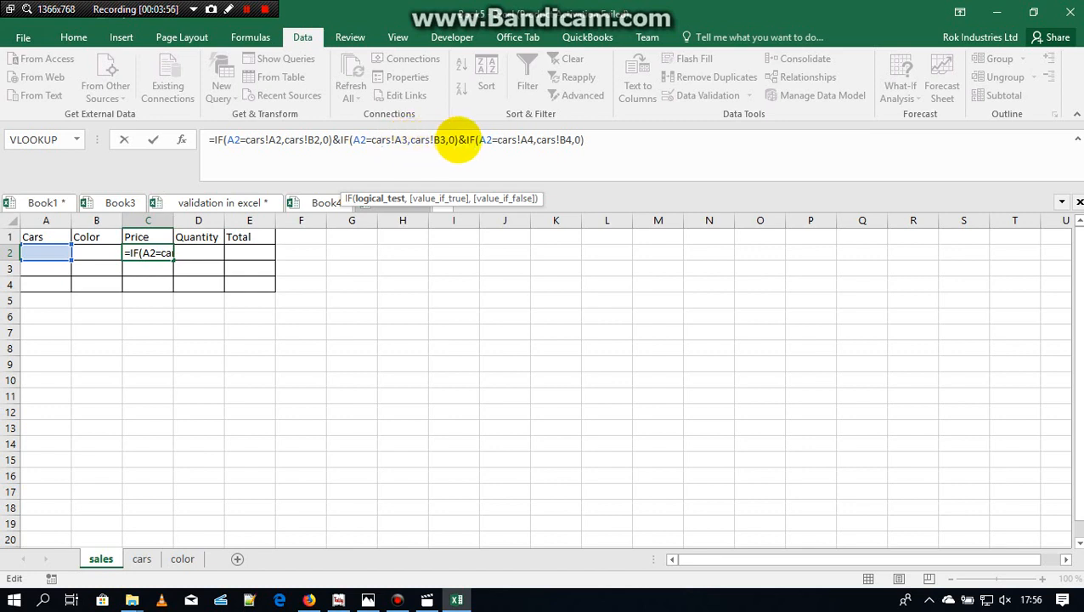
pyautogui.press('Return')
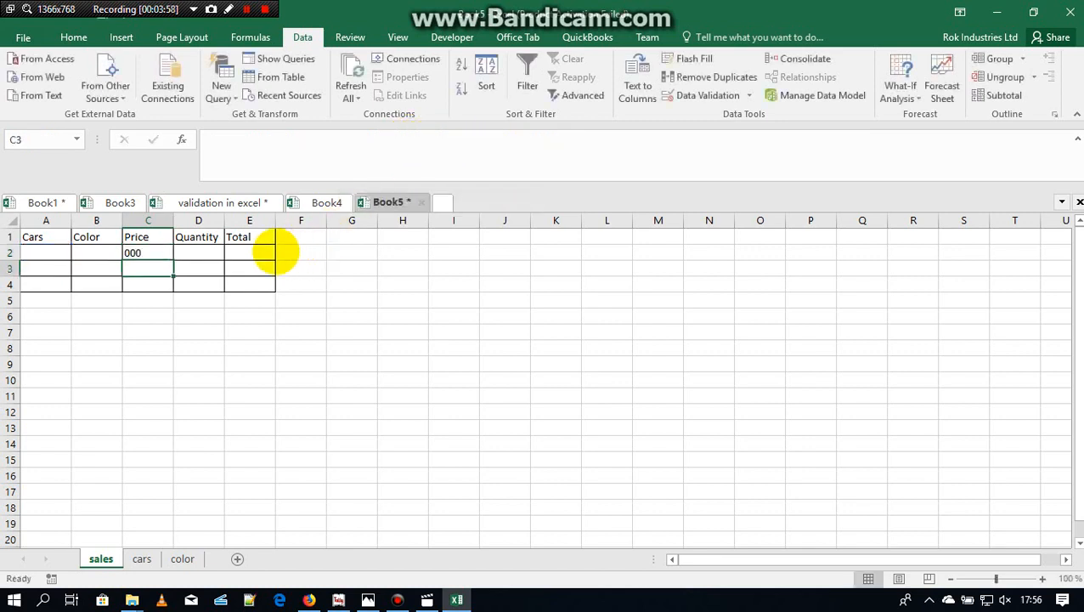
pyautogui.press('Up')
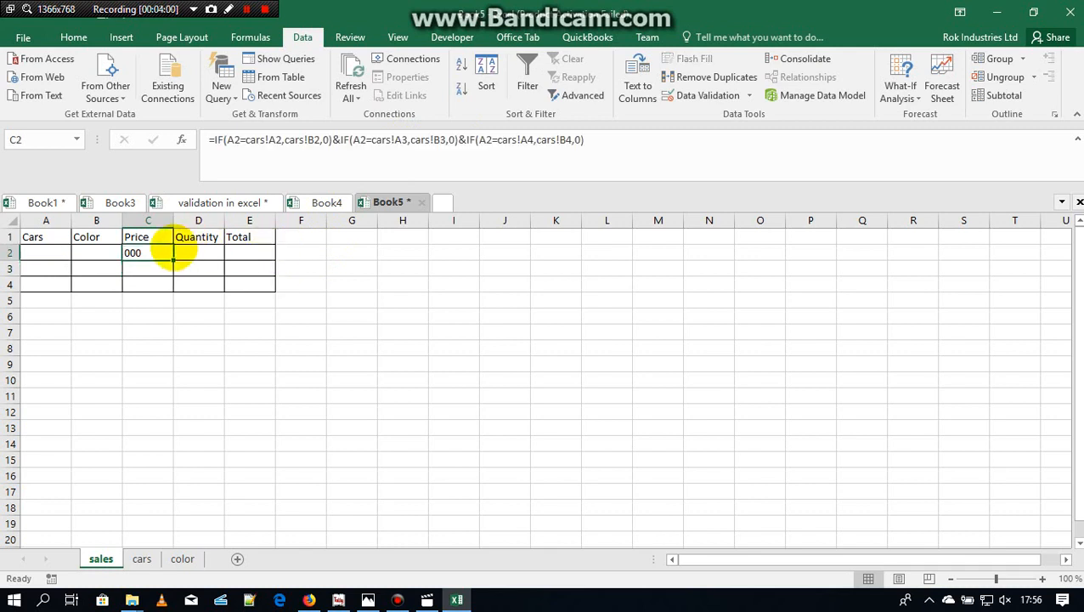
# Step: Apply the comma number style to cells A2 to E4 of the sales table
pyautogui.moveTo(45, 252); pyautogui.dragTo(268, 285)
pyautogui.click(73, 37)
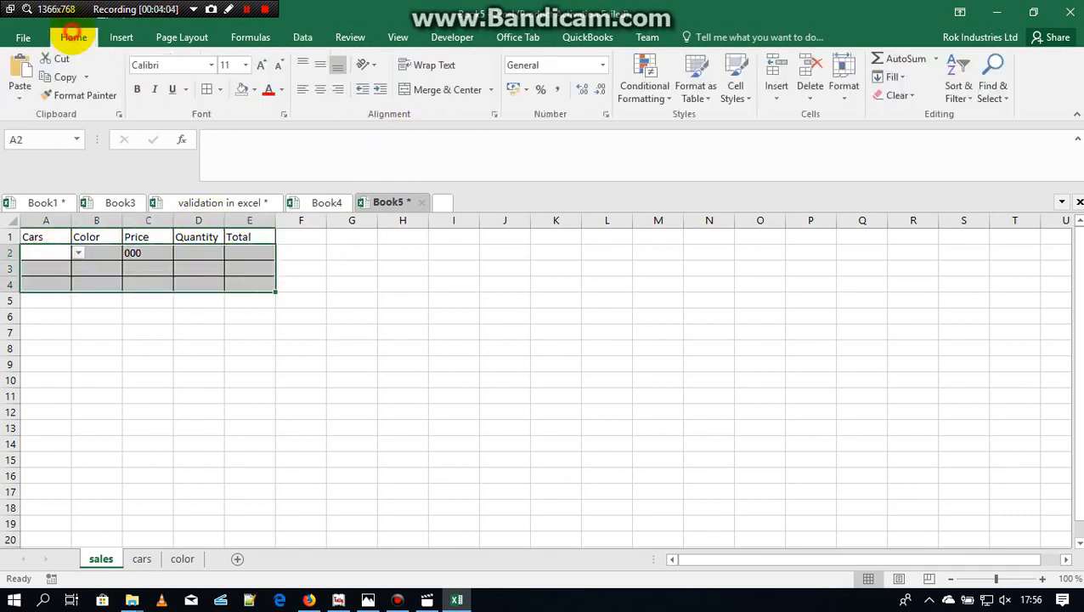
pyautogui.click(557, 89)
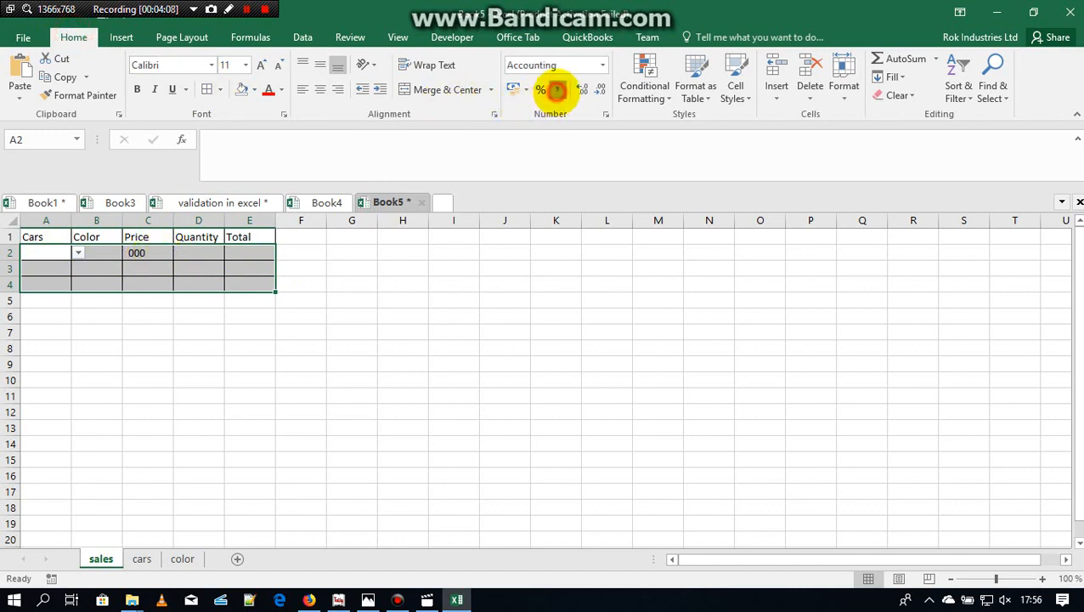
# Step: Fill the price formula from C2 down to C4
pyautogui.click(138, 254)
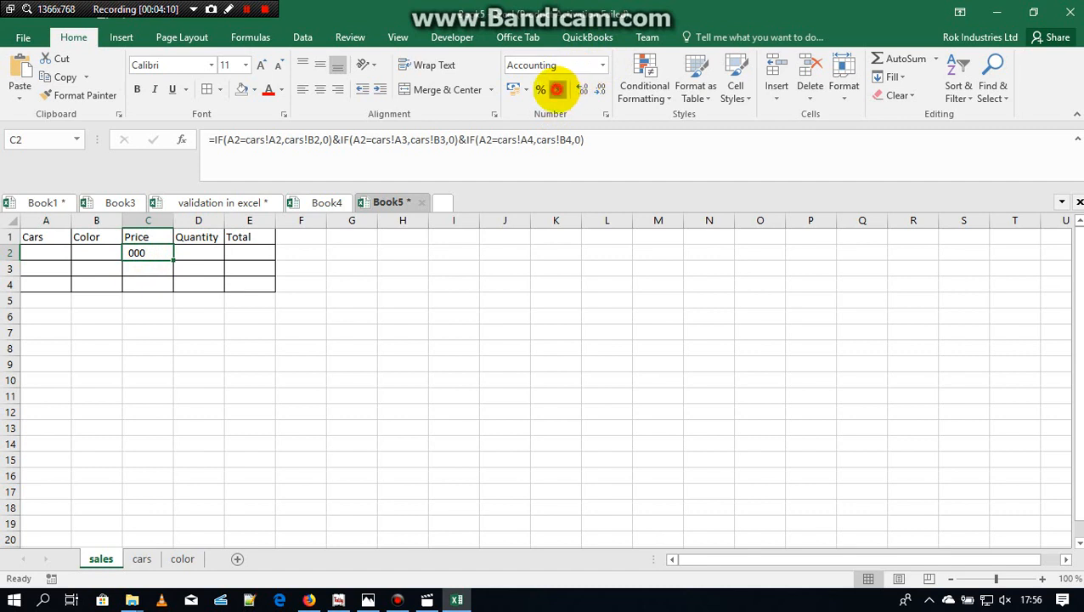
pyautogui.moveTo(172, 260); pyautogui.dragTo(167, 287)
pyautogui.click(148, 258)
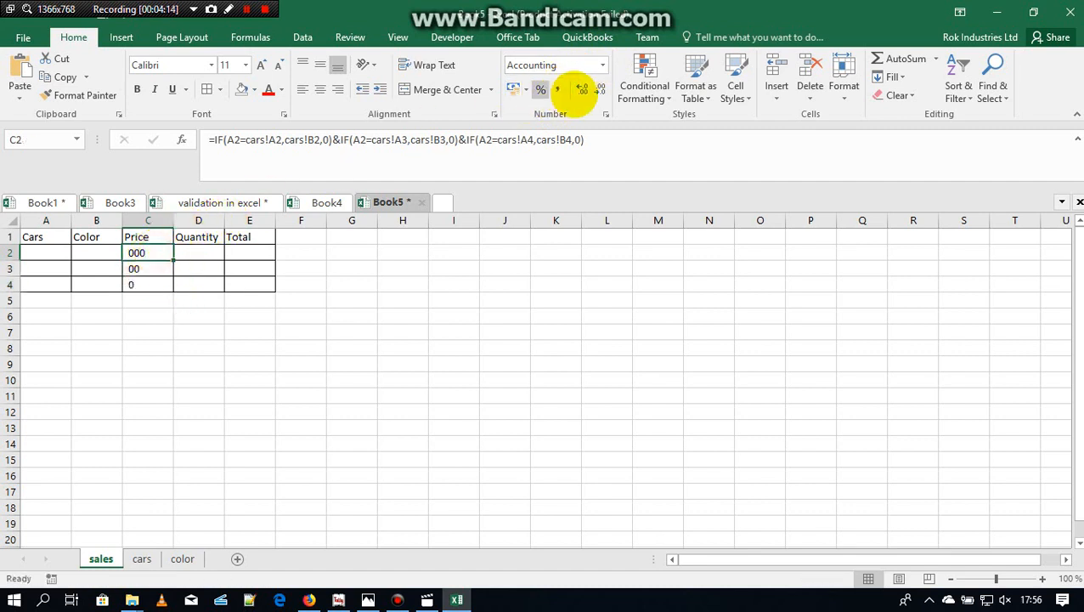
# Step: Choose Toyota in A2, Ferrari in A3 and Subaru in A4 from the car dropdown lists
pyautogui.click(48, 249)
pyautogui.click(78, 252)
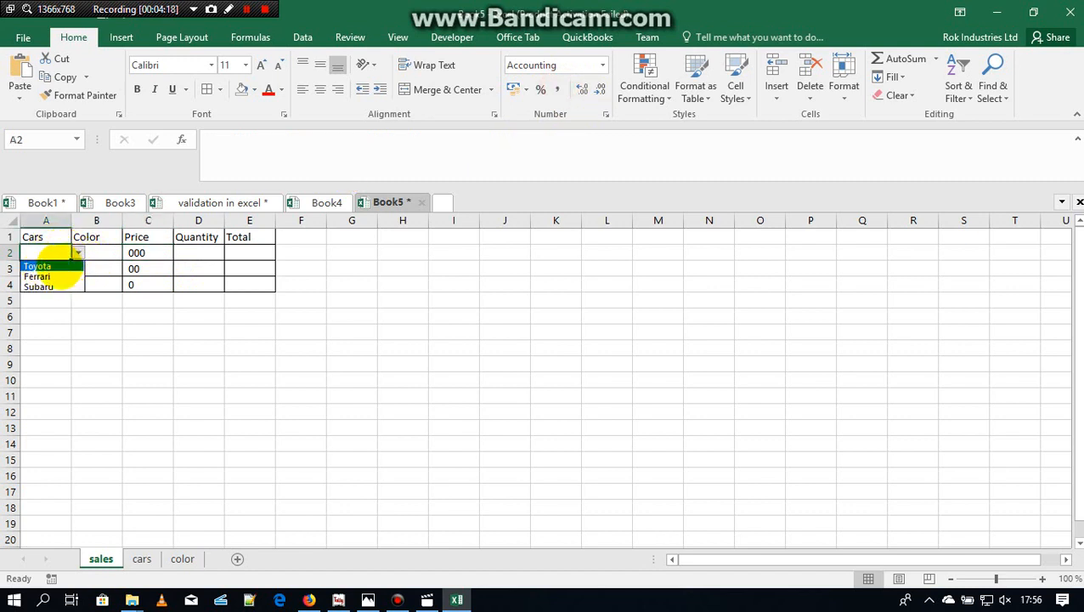
pyautogui.click(56, 266)
pyautogui.click(58, 268)
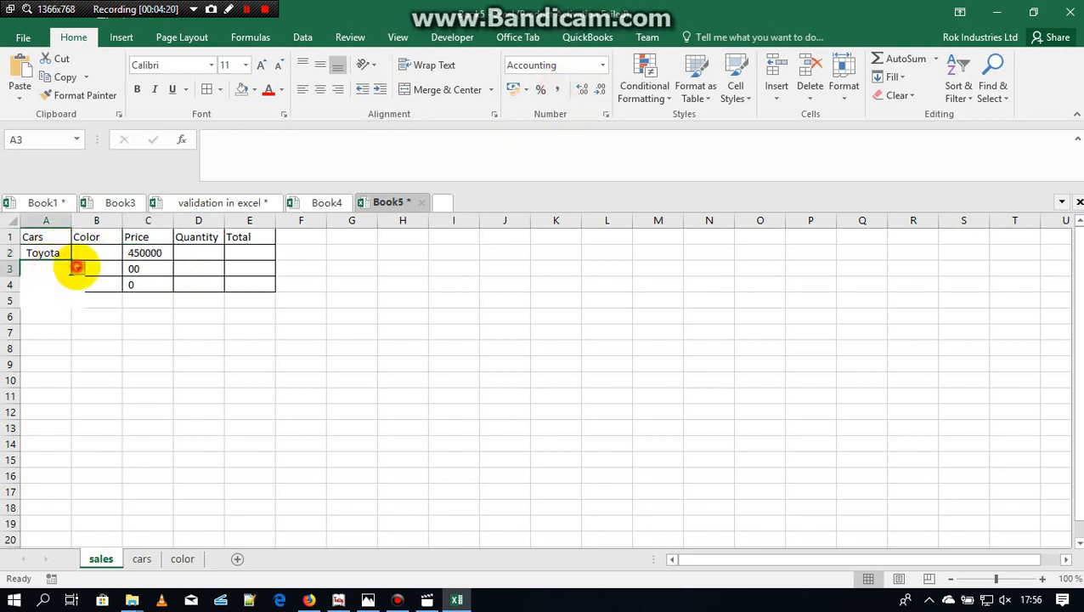
pyautogui.click(77, 268)
pyautogui.click(42, 293)
pyautogui.click(53, 283)
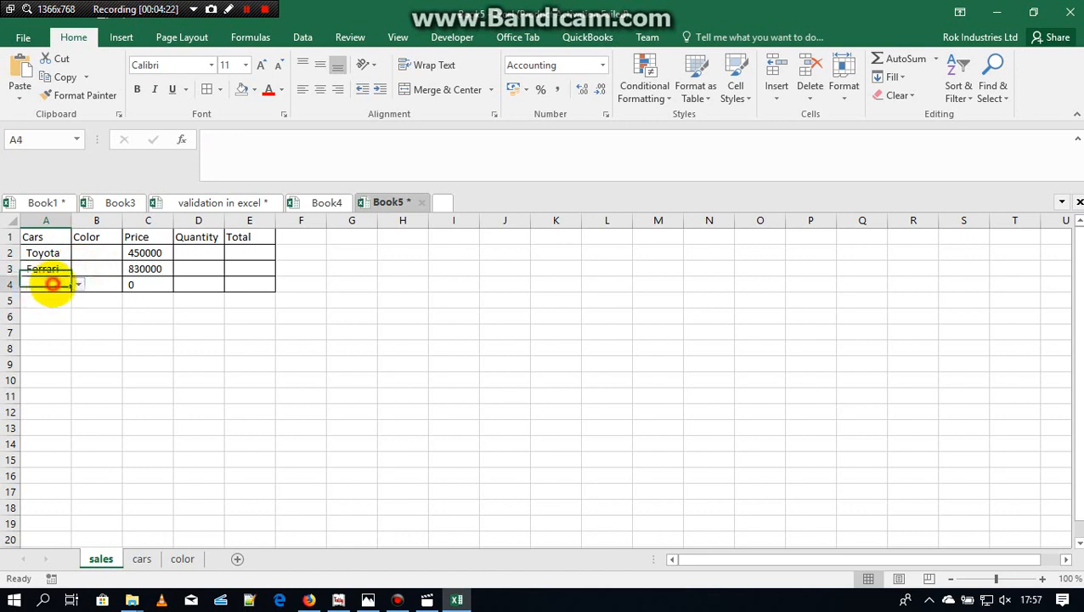
pyautogui.click(77, 285)
pyautogui.click(40, 315)
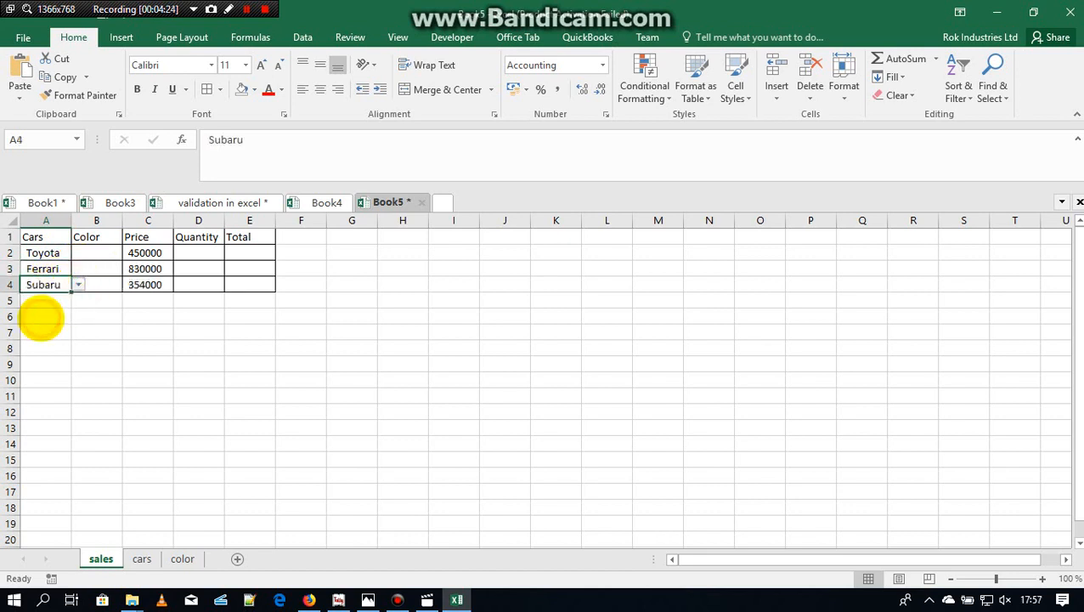
# Step: Choose Subaru in A3 and A4 from the car dropdown lists
pyautogui.click(51, 268)
pyautogui.click(77, 269)
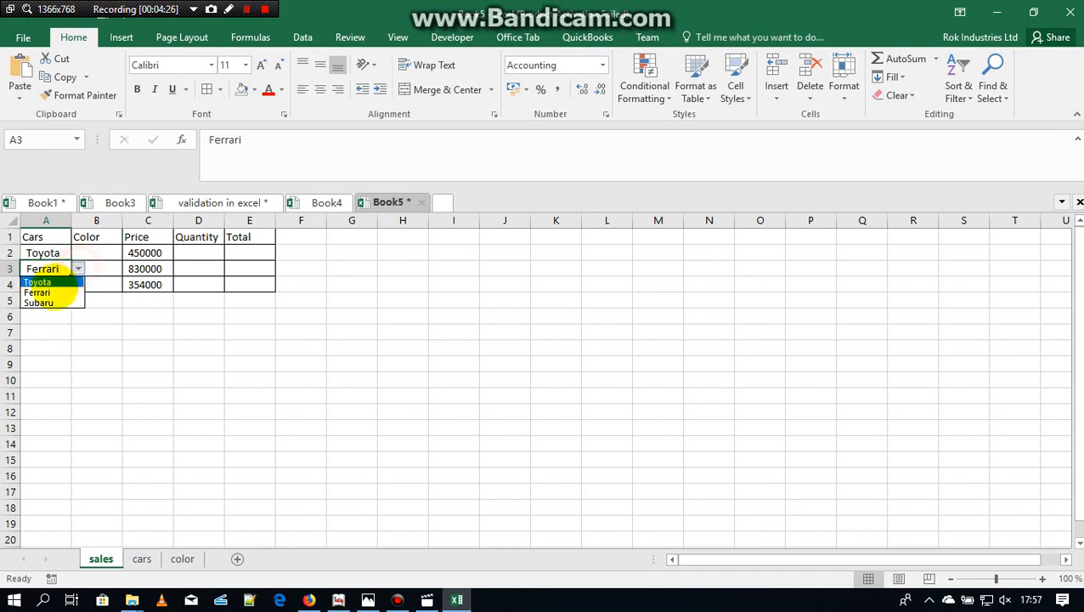
pyautogui.click(38, 303)
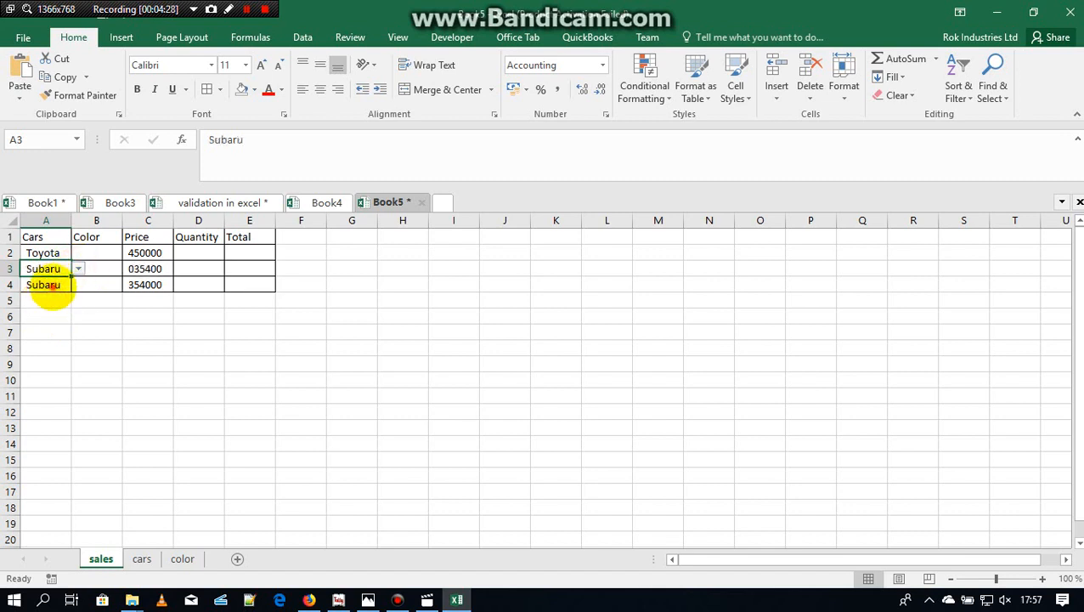
pyautogui.click(51, 286)
pyautogui.click(78, 285)
pyautogui.click(42, 315)
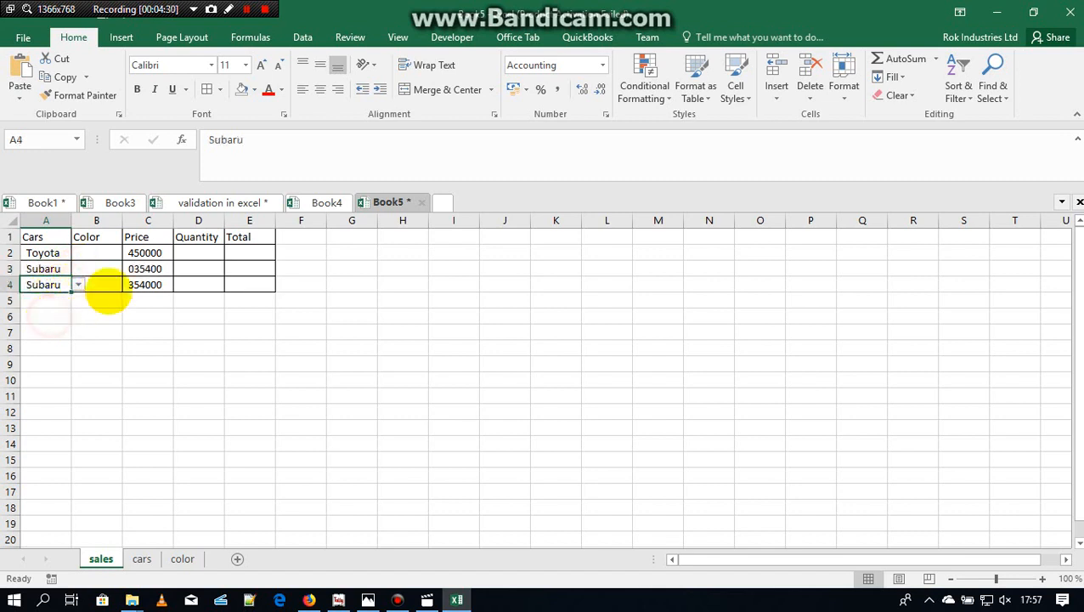
# Step: Replace the 0 value-if-false arguments with empty text "" in all three IF functions of the C2 price formula
pyautogui.click(146, 254)
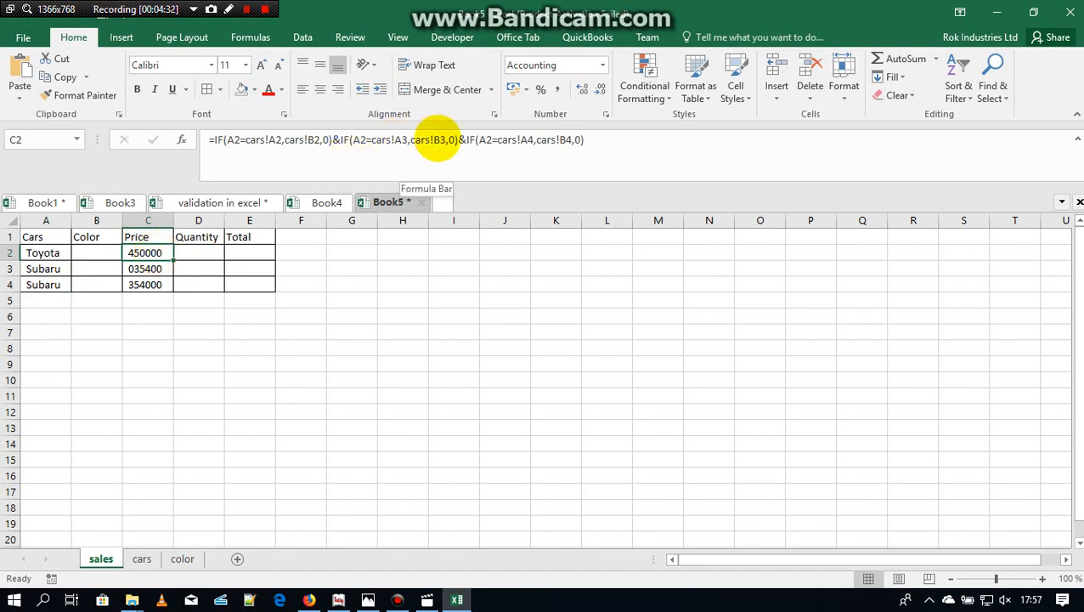
pyautogui.click(456, 140)
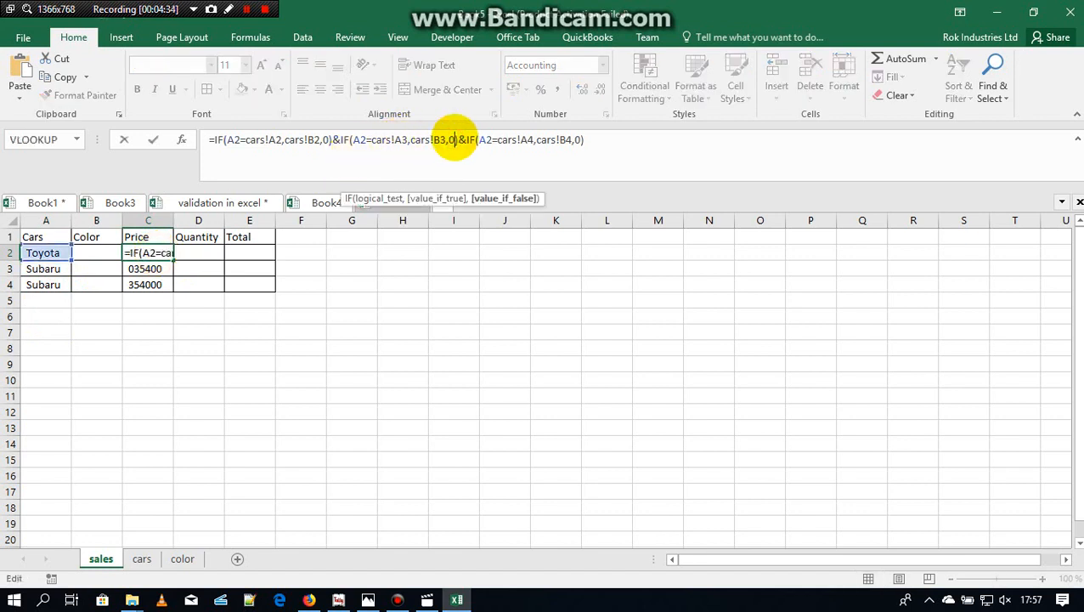
pyautogui.press('BackSpace')
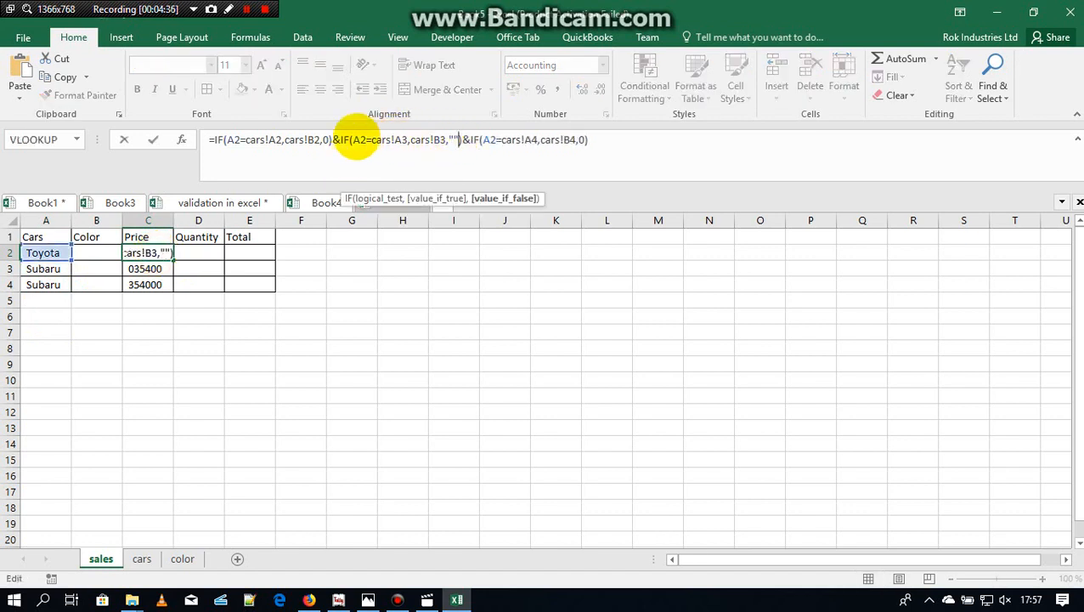
pyautogui.click(328, 140)
pyautogui.press('BackSpace')
pyautogui.write('"')
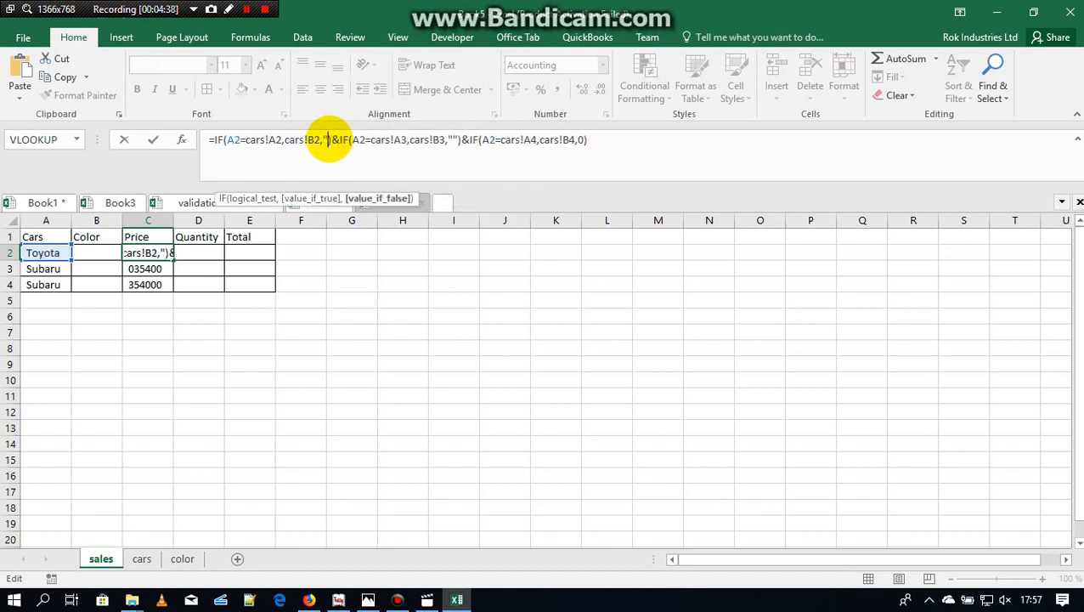
pyautogui.write('"')
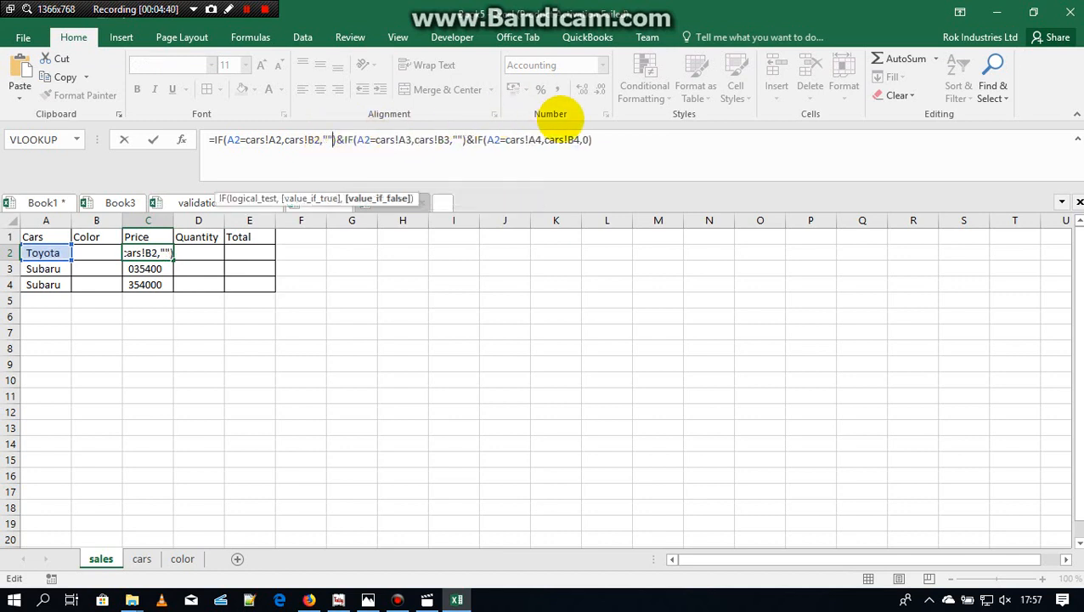
pyautogui.click(586, 138)
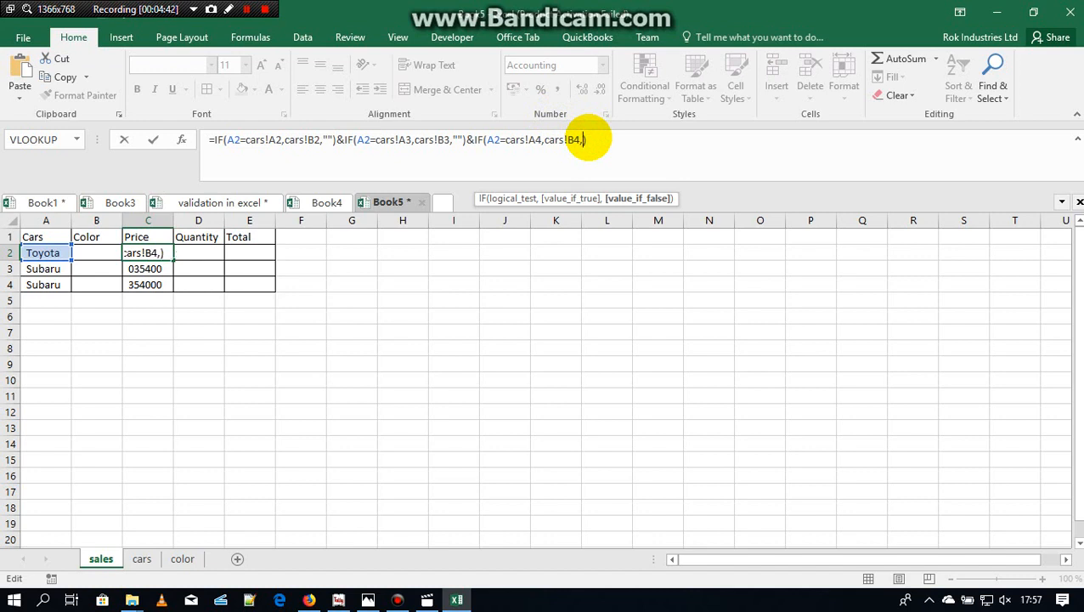
pyautogui.press('Return')
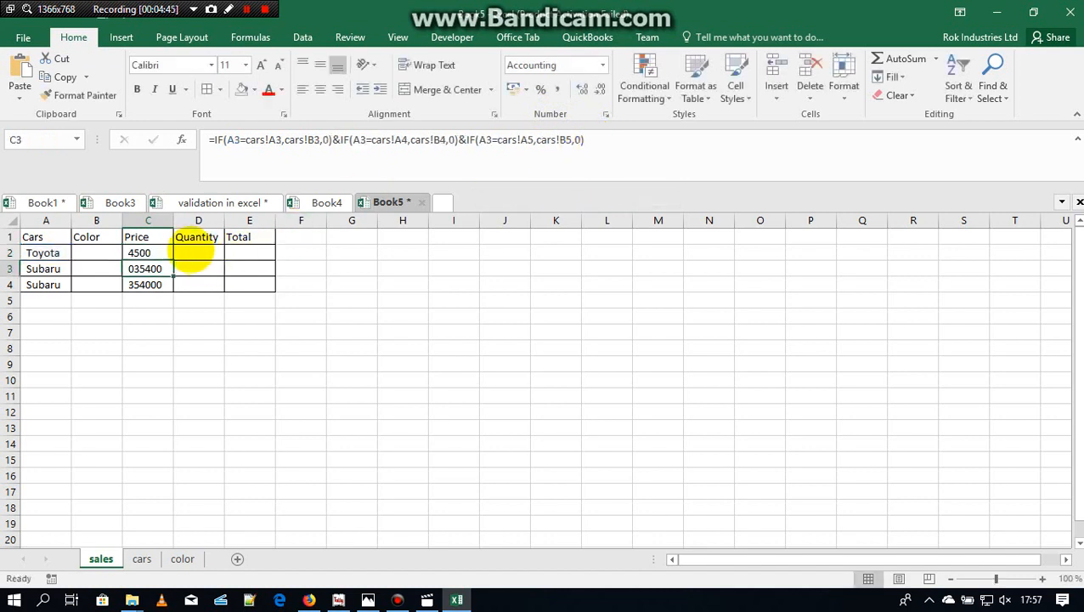
# Step: Fill the revised price formula from C2 down to C4
pyautogui.click(162, 252)
pyautogui.moveTo(172, 260); pyautogui.dragTo(163, 297)
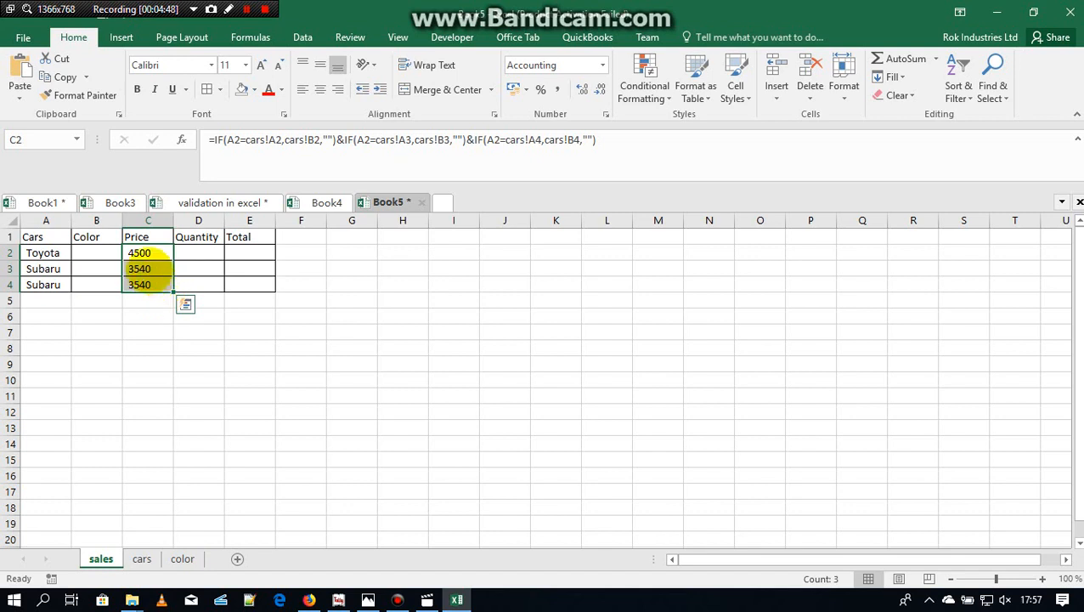
pyautogui.click(149, 268)
# Step: Choose Ferrari in A3 from the car dropdown list
pyautogui.click(62, 269)
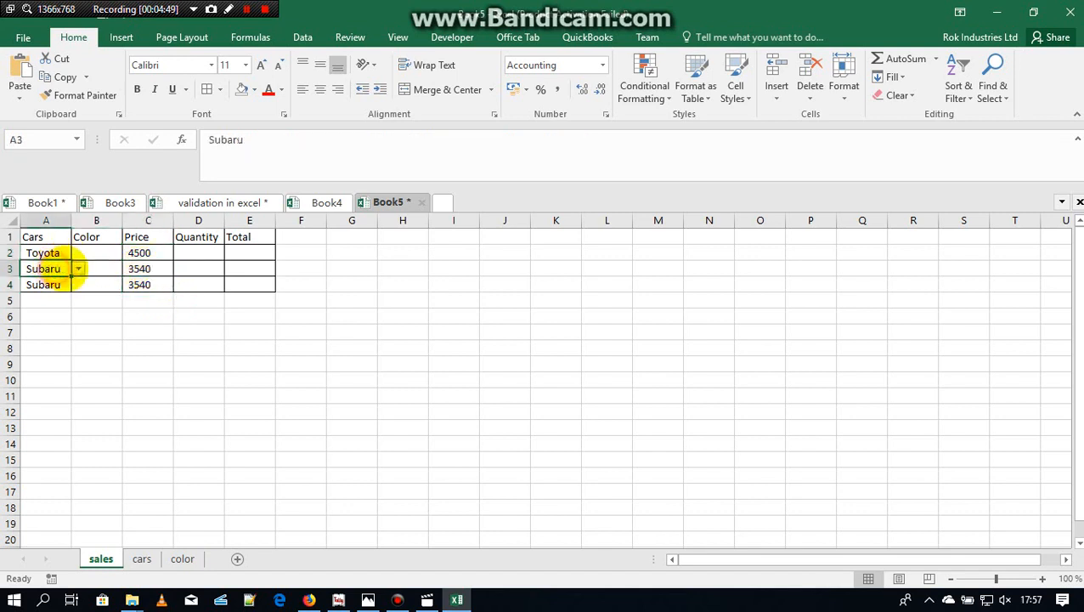
pyautogui.click(77, 269)
pyautogui.click(47, 293)
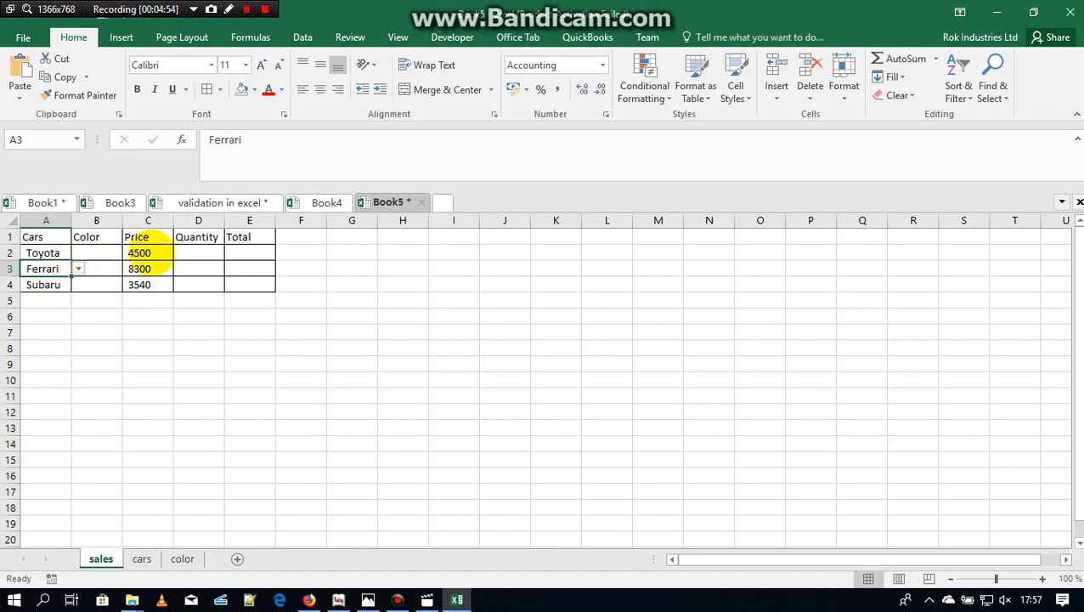
# Step: Choose Red in B2, Red in B3 and Black in B4 from the color dropdown lists
pyautogui.click(198, 254)
pyautogui.click(106, 252)
pyautogui.click(128, 253)
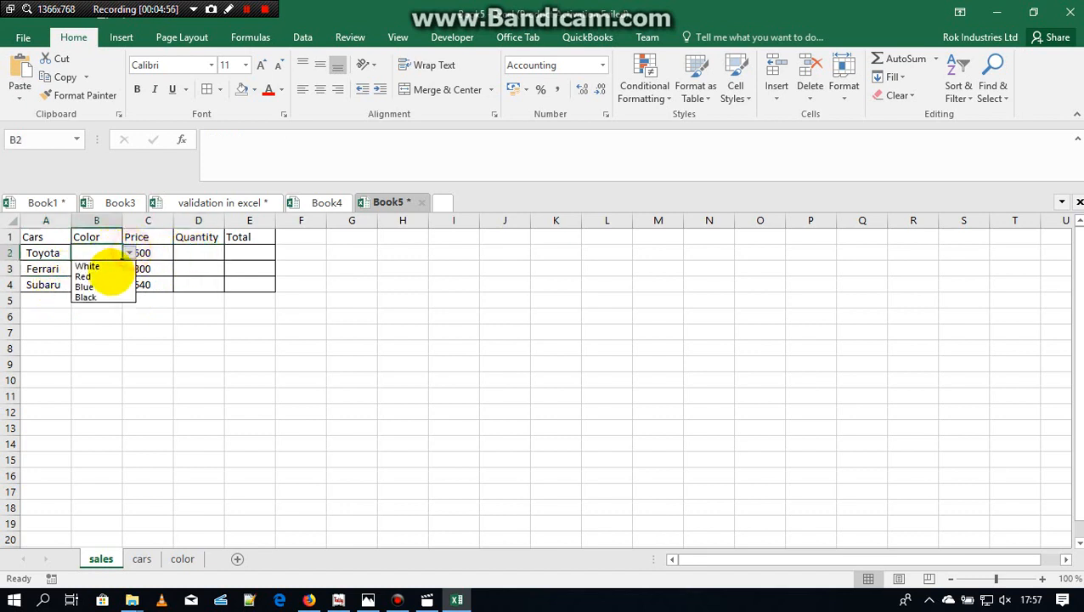
pyautogui.click(101, 269)
pyautogui.click(108, 268)
pyautogui.click(128, 268)
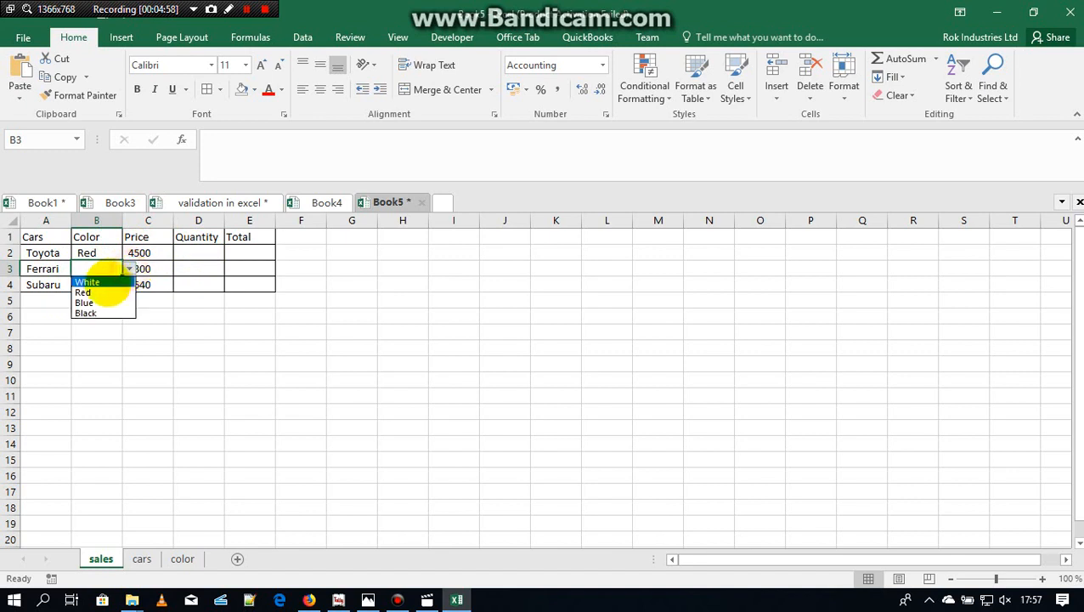
pyautogui.click(100, 285)
pyautogui.click(101, 285)
pyautogui.click(129, 284)
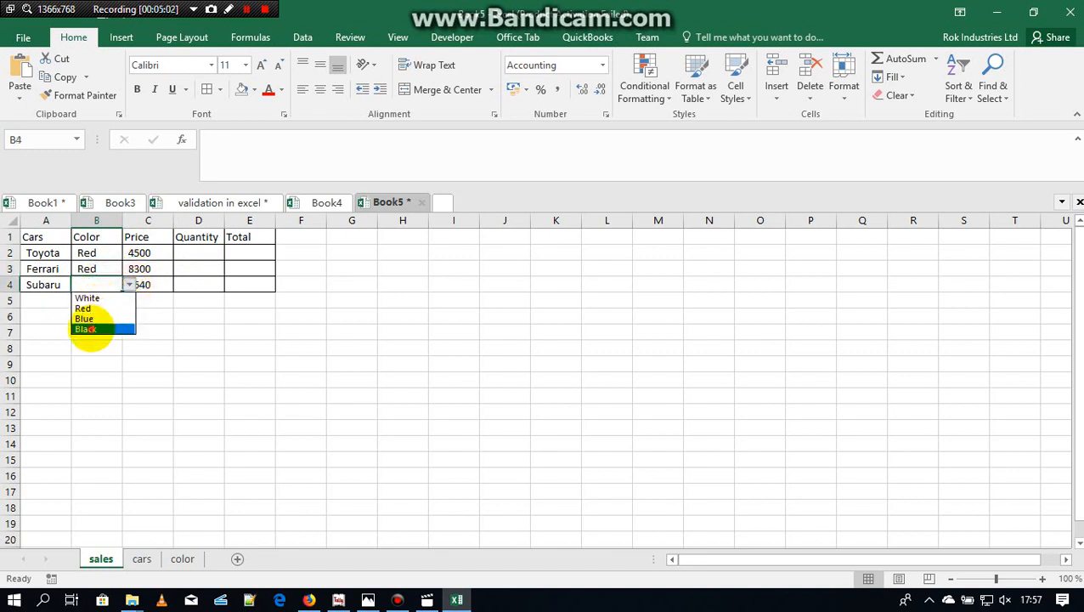
pyautogui.click(87, 329)
# Step: Change the Toyota's color in B2 to White using the dropdown list
pyautogui.click(108, 253)
pyautogui.click(128, 252)
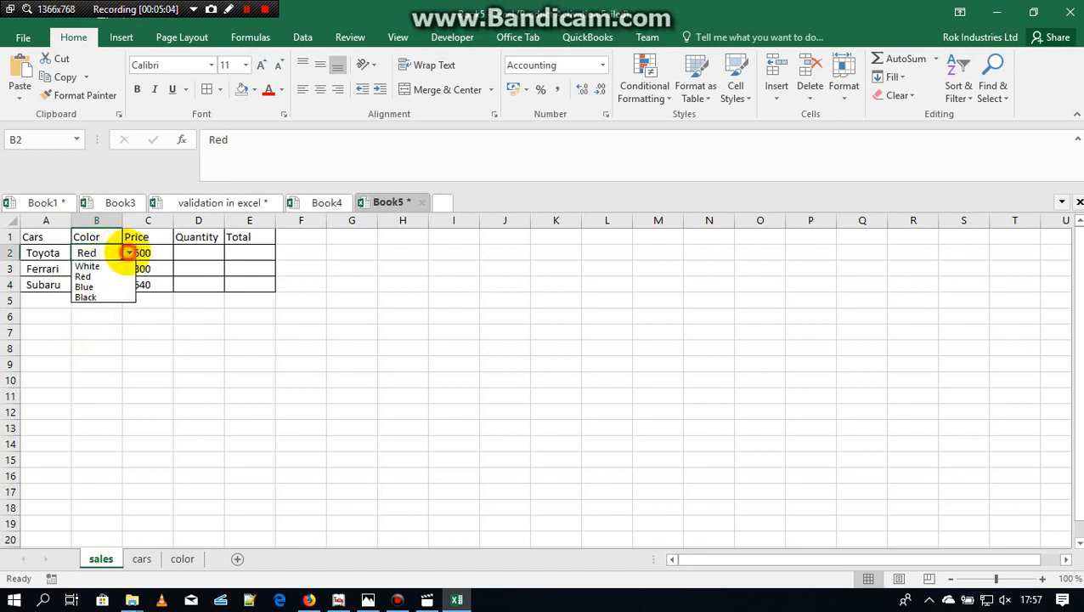
pyautogui.click(95, 262)
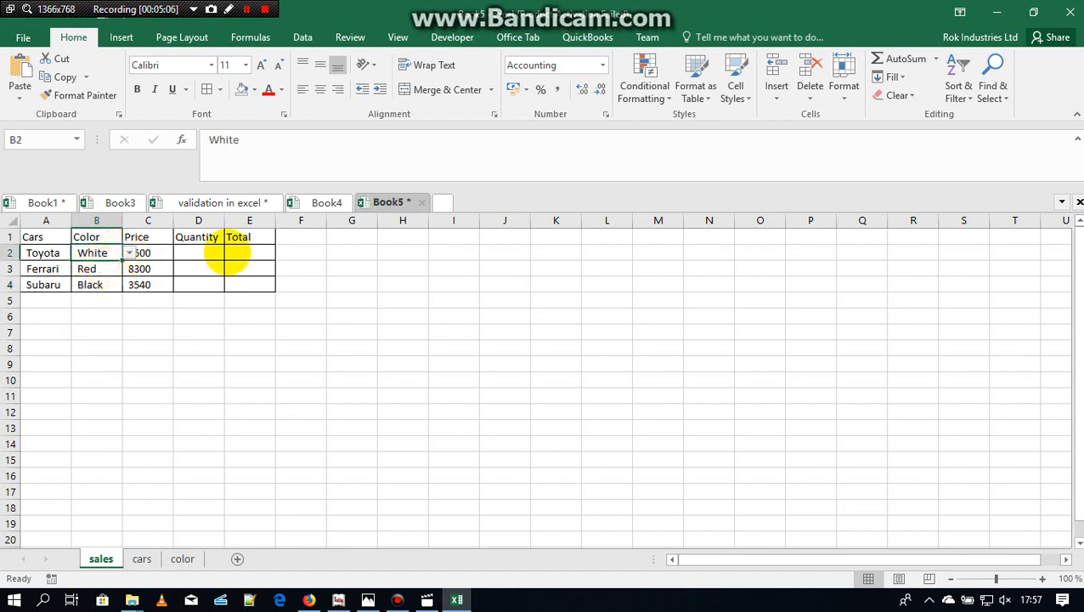
# Step: Enter the total formula =C2*D2 in E2 and fill it down to E4
pyautogui.click(240, 253)
pyautogui.write('=')
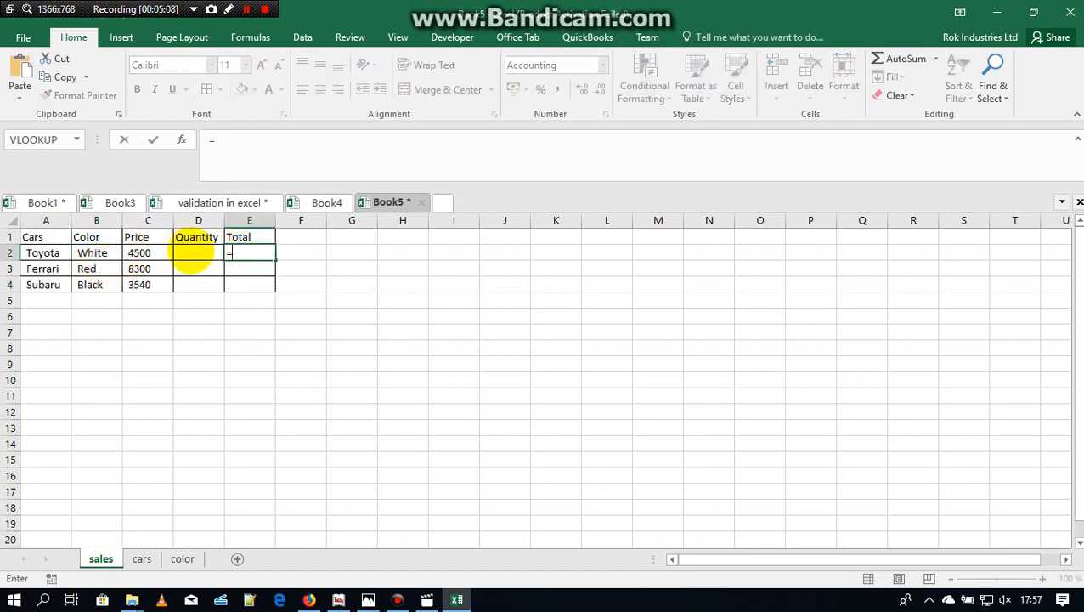
pyautogui.click(141, 253)
pyautogui.write('*')
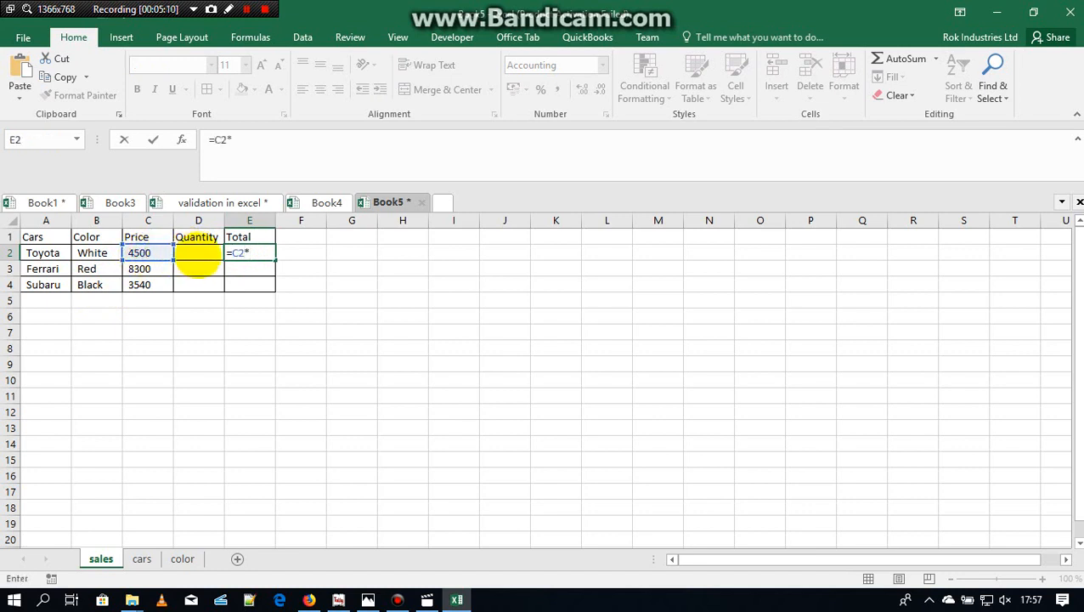
pyautogui.click(198, 252)
pyautogui.press('Return')
pyautogui.click(257, 252)
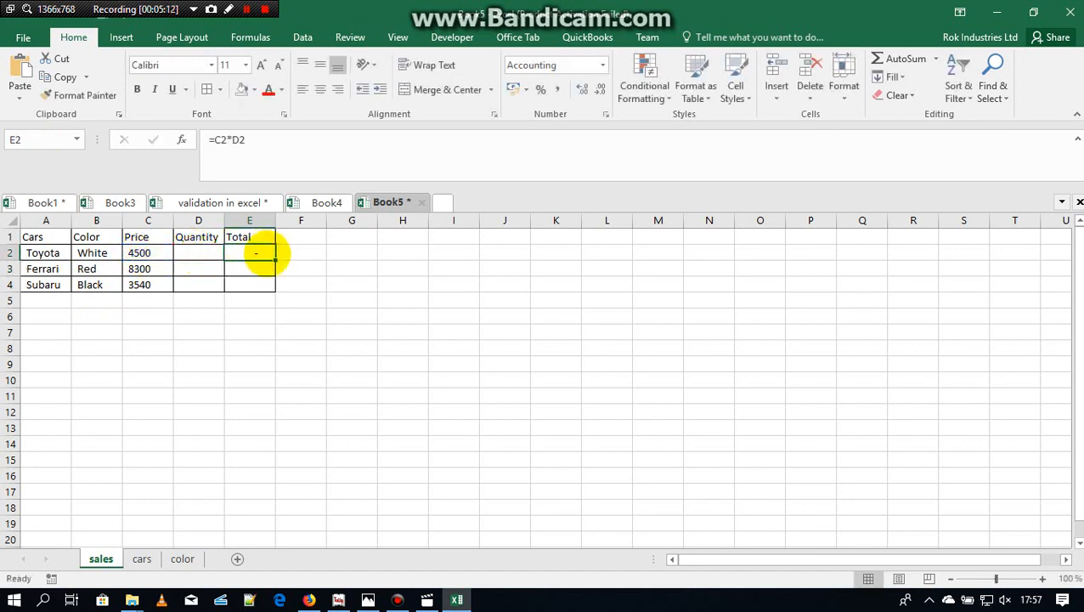
pyautogui.doubleClick(274, 259)
# Step: Enter the quantities 10, 5 and 16 in D2 to D4 and autofit the width of column E
pyautogui.click(198, 254)
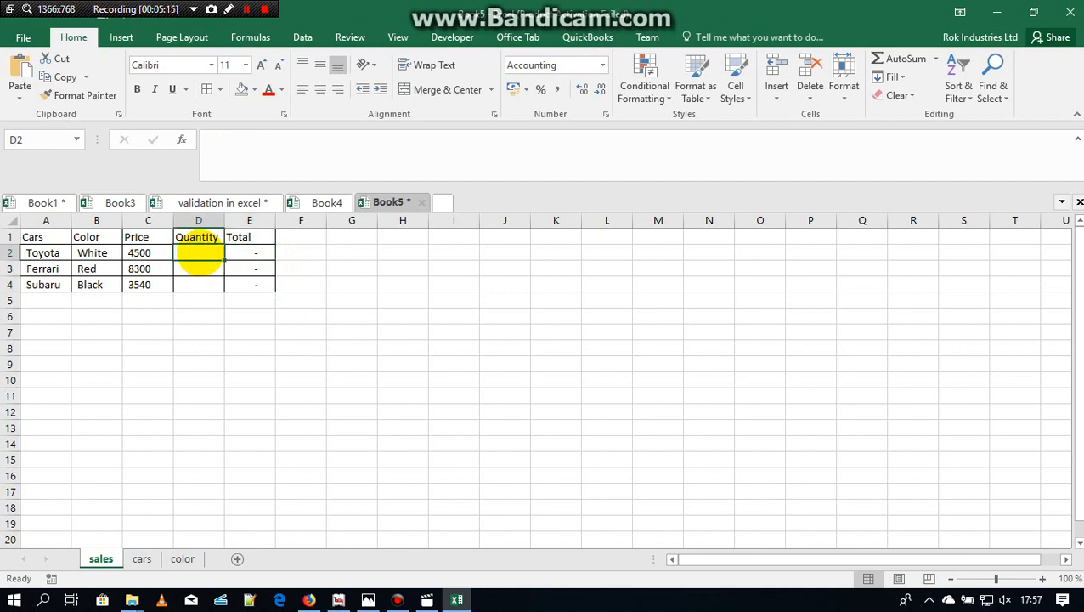
pyautogui.write('10')
pyautogui.press('Return')
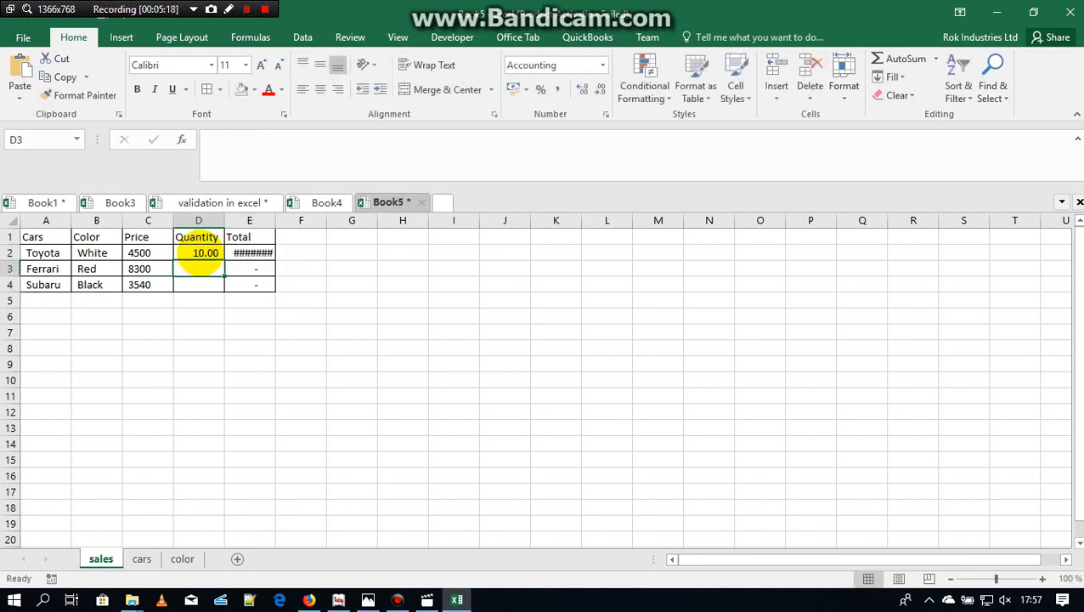
pyautogui.doubleClick(275, 221)
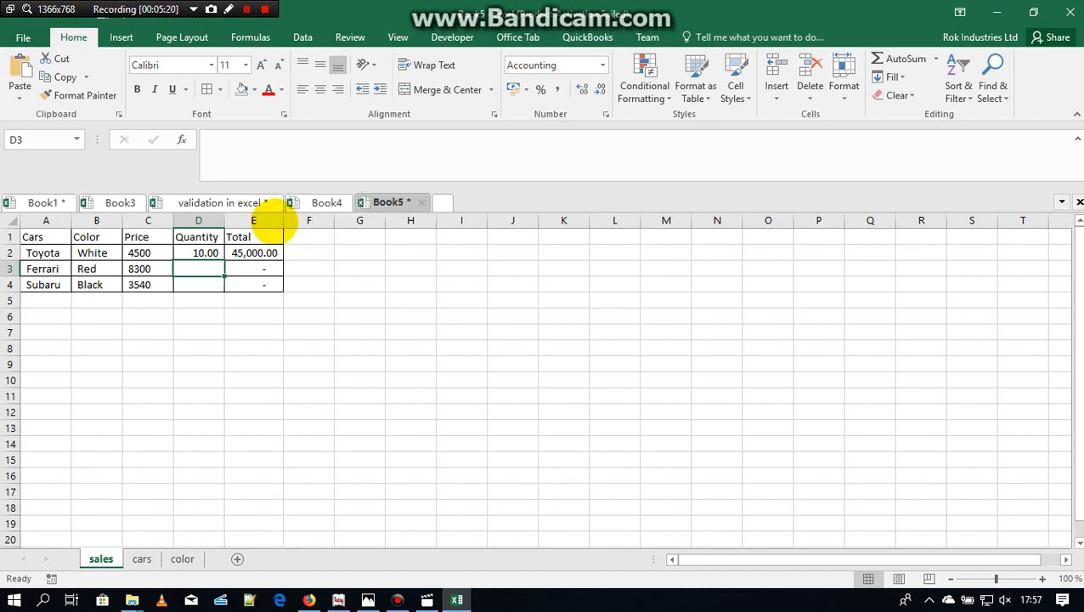
pyautogui.write('5')
pyautogui.press('Return')
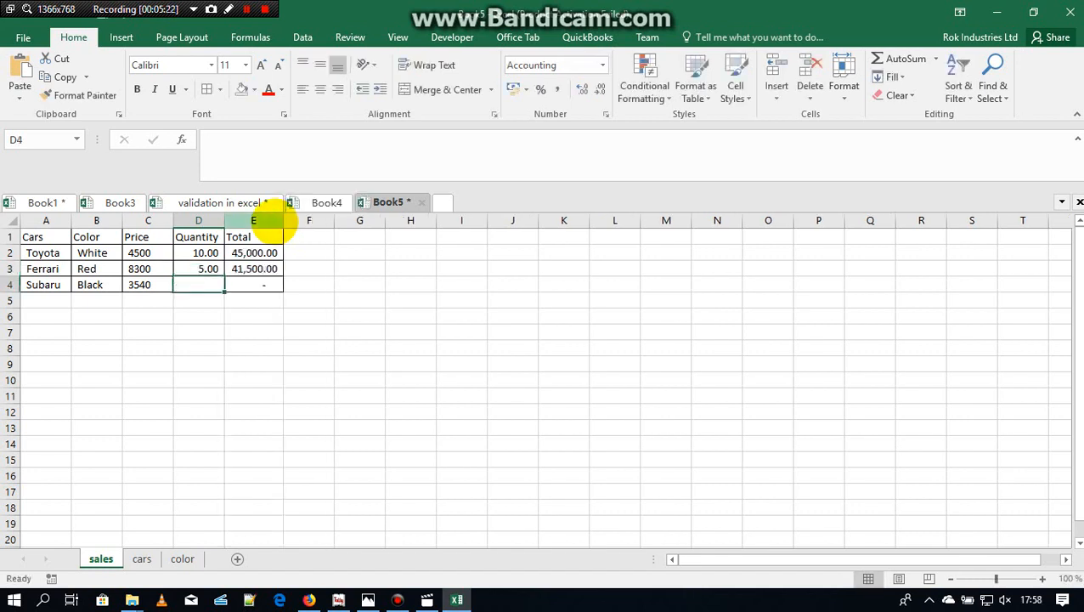
pyautogui.write('16')
pyautogui.press('Return')
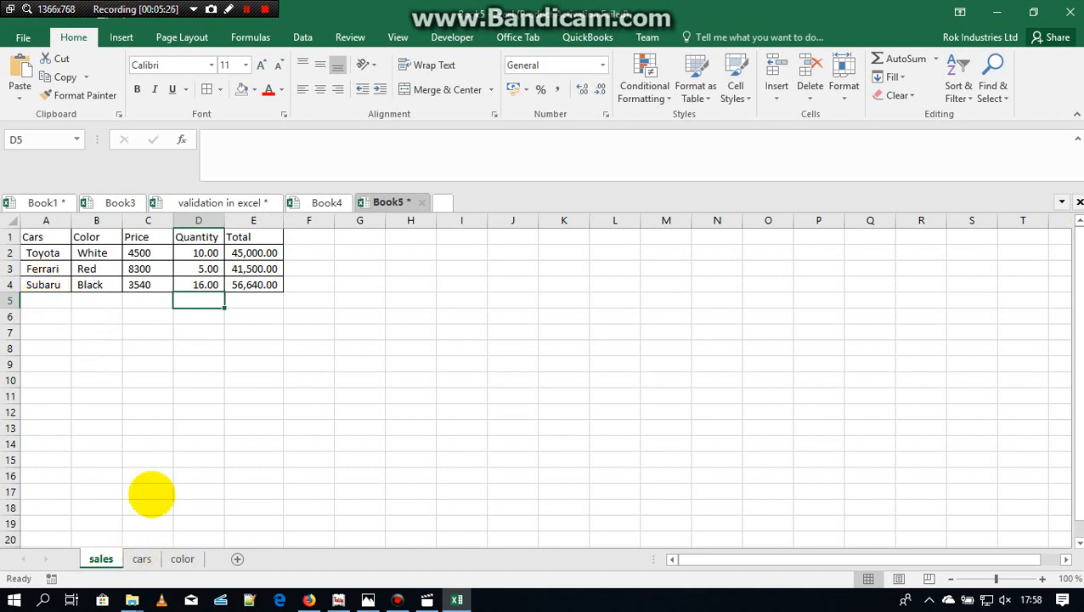
# Step: Look over the cars and color sheets, then return to the sales sheet
pyautogui.click(141, 559)
pyautogui.click(101, 559)
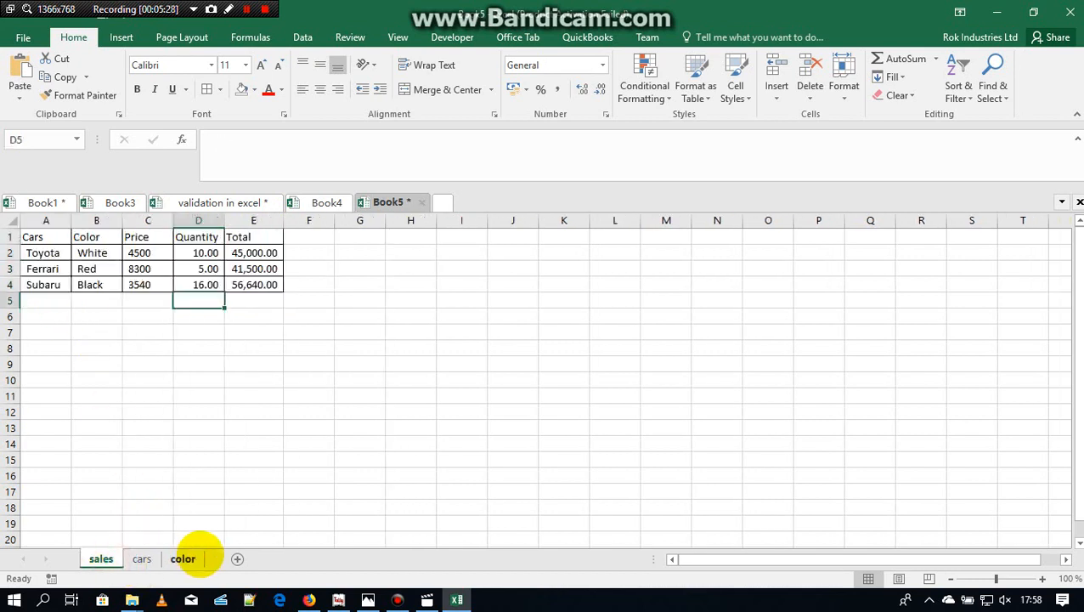
pyautogui.click(182, 559)
pyautogui.click(99, 559)
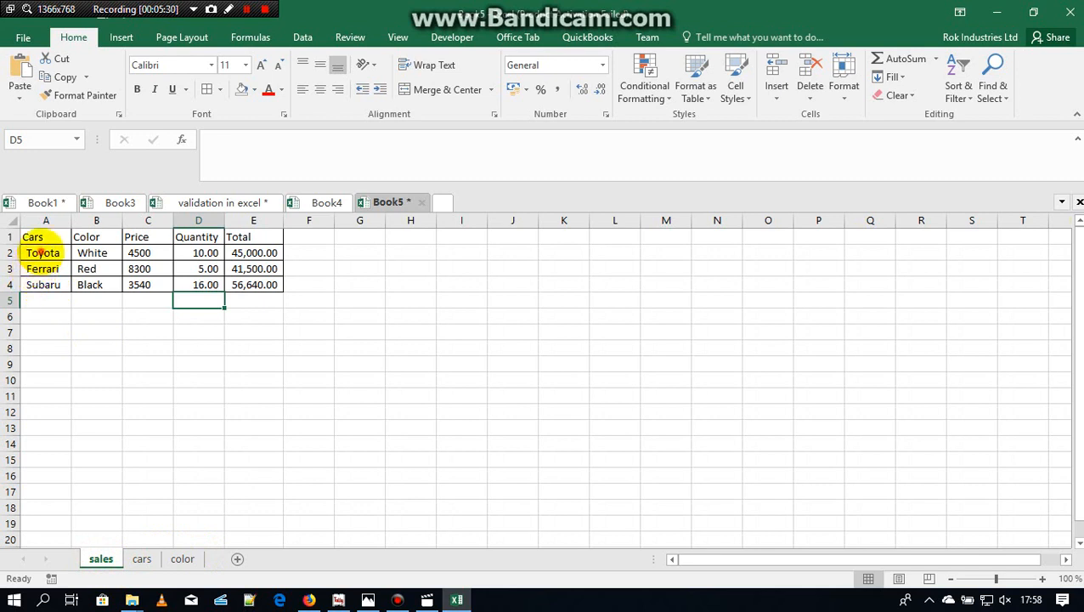
# Step: Choose Subaru in A2 from the car dropdown list
pyautogui.click(42, 252)
pyautogui.click(78, 253)
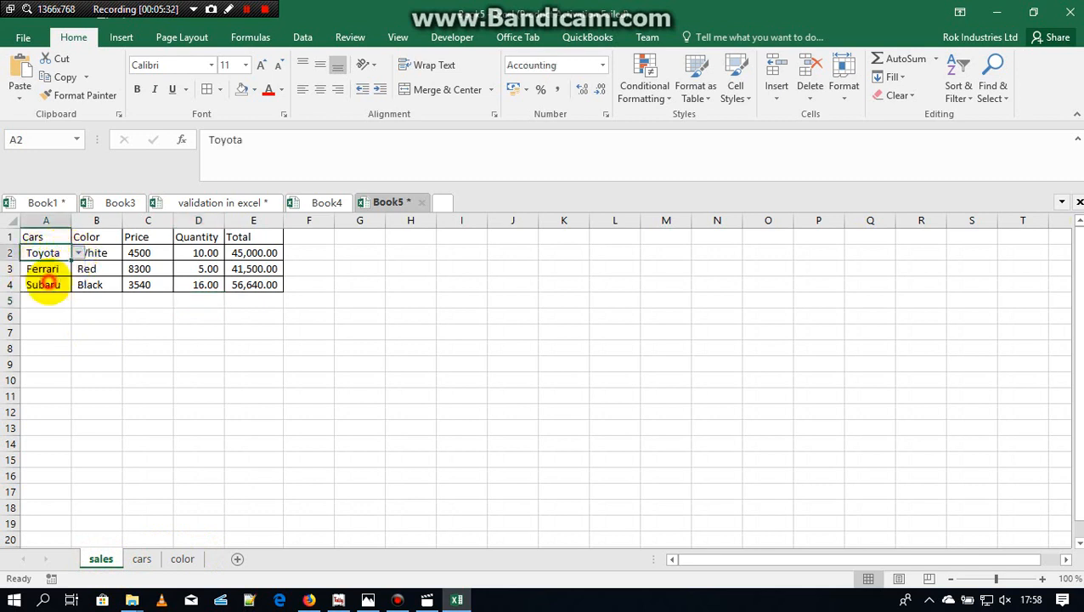
pyautogui.click(43, 285)
# Step: Try choosing Toyota in A3 from the car dropdown list and undo the change
pyautogui.click(53, 270)
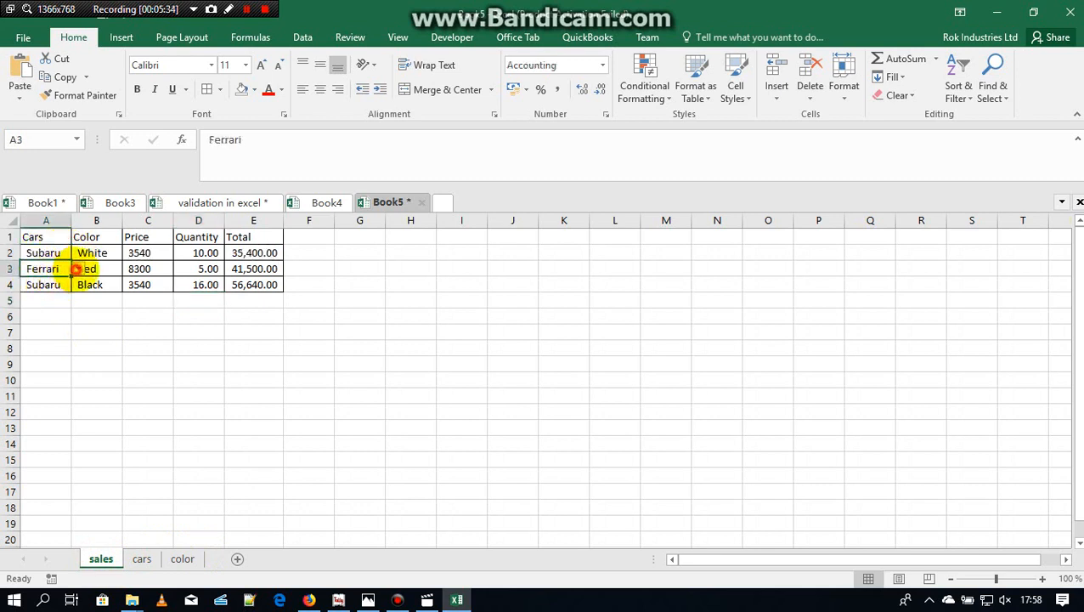
pyautogui.click(76, 268)
pyautogui.click(46, 285)
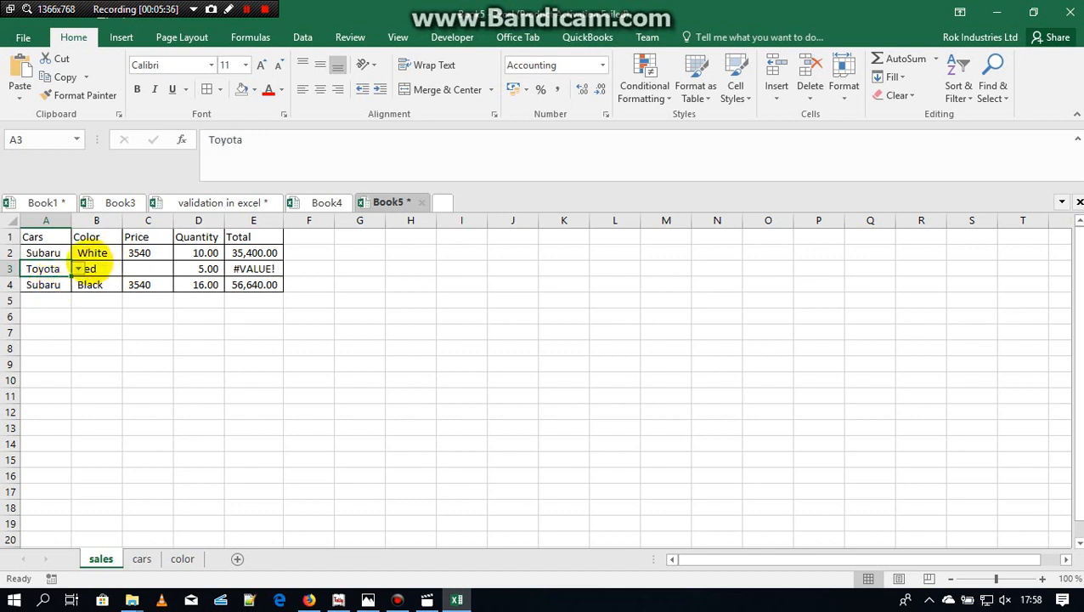
pyautogui.click(78, 268)
pyautogui.click(130, 230)
pyautogui.hotkey('ctrl', 'z')
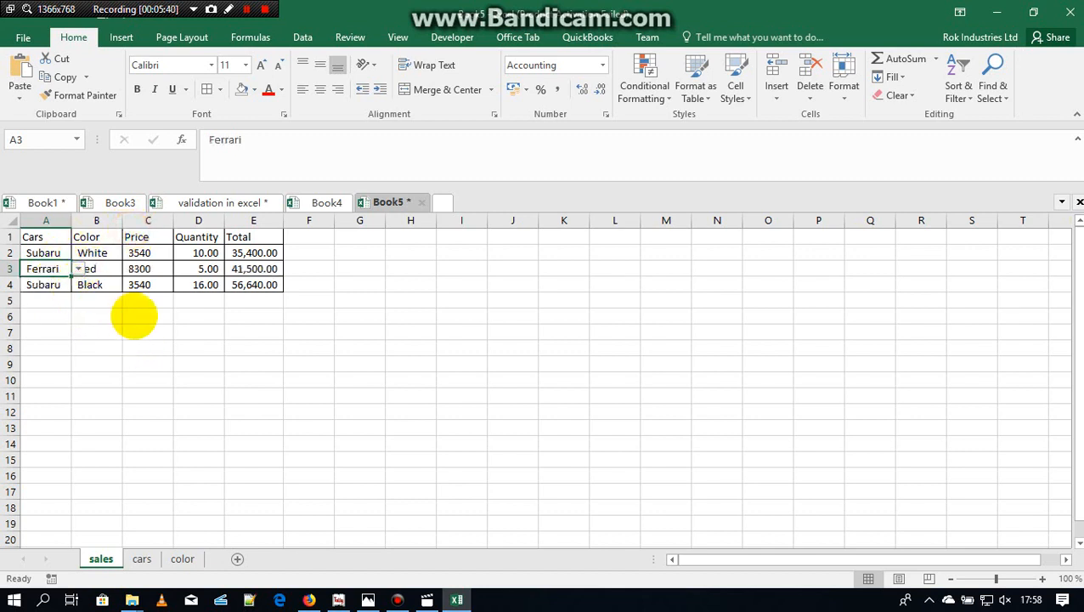
pyautogui.click(47, 299)
pyautogui.hotkey('ctrl', 's')
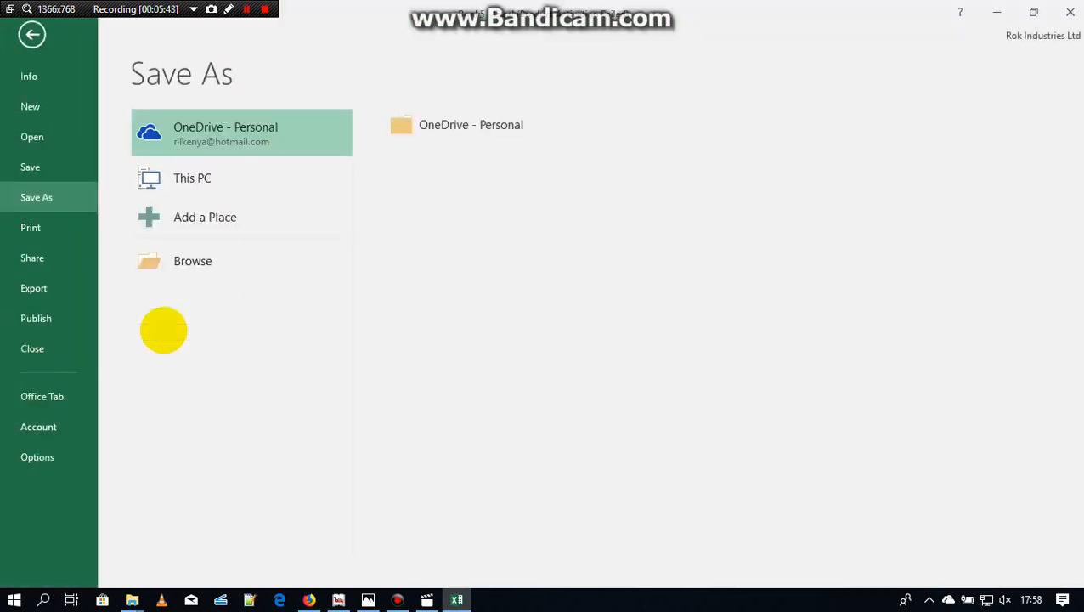
pyautogui.press('Escape')
# Step: Choose Toyota in A2 from the car dropdown list
pyautogui.click(68, 253)
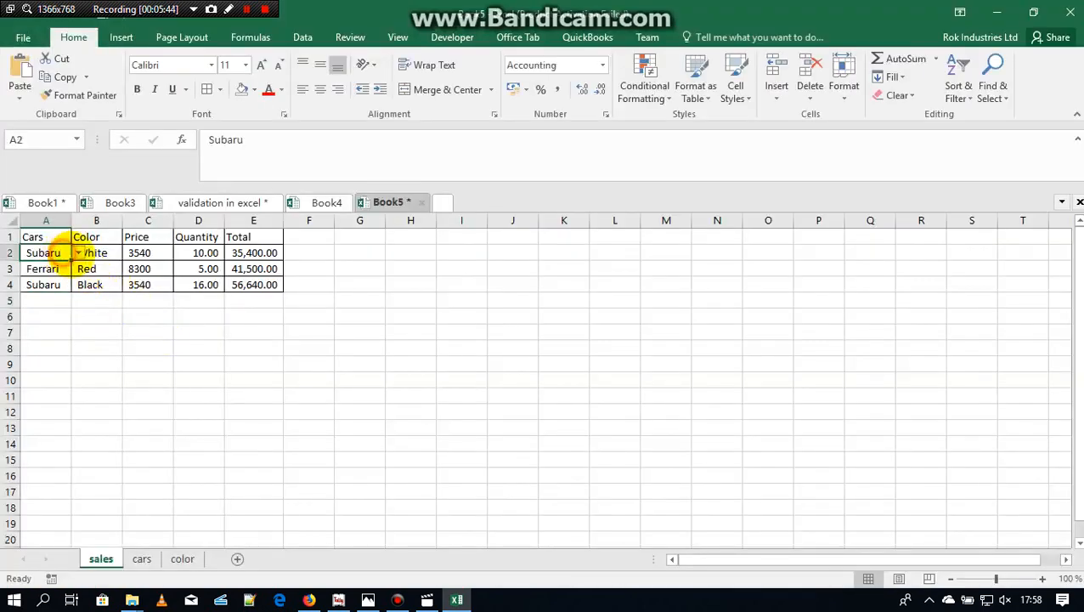
pyautogui.click(78, 254)
pyautogui.click(43, 266)
pyautogui.click(46, 268)
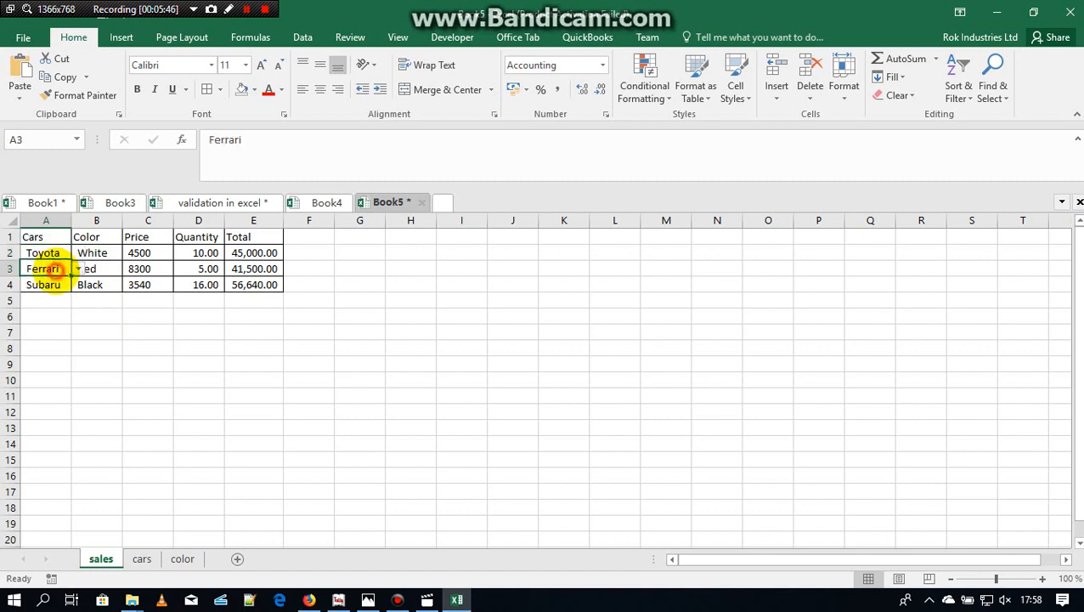
# Step: Check the price formula results in C2:C4 against the source prices in B2:B4 of the cars sheet, then return to the sales sheet
pyautogui.click(295, 382)
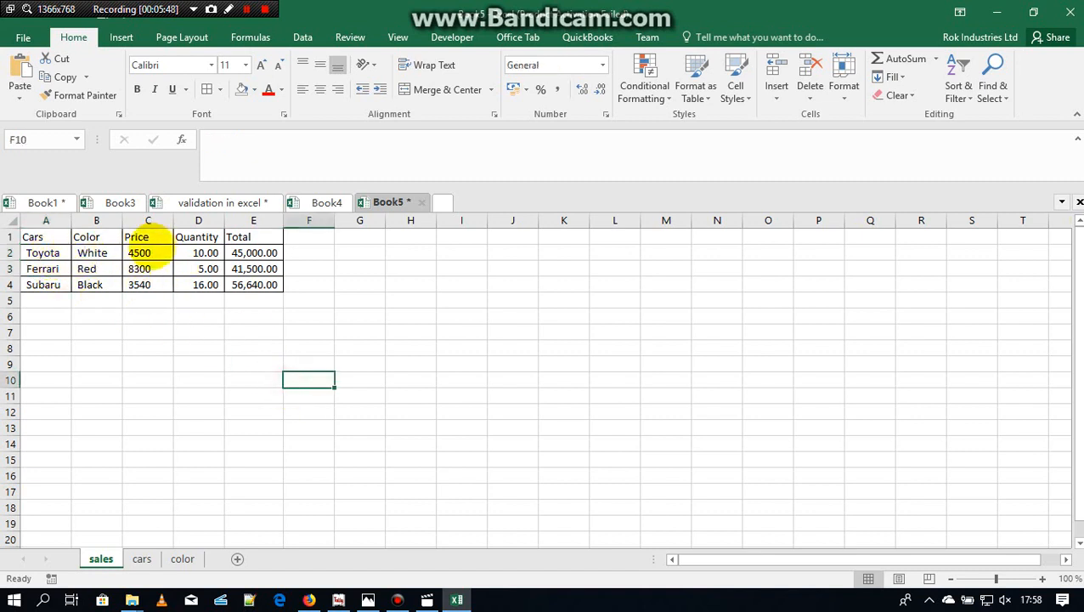
pyautogui.moveTo(143, 252); pyautogui.dragTo(147, 287)
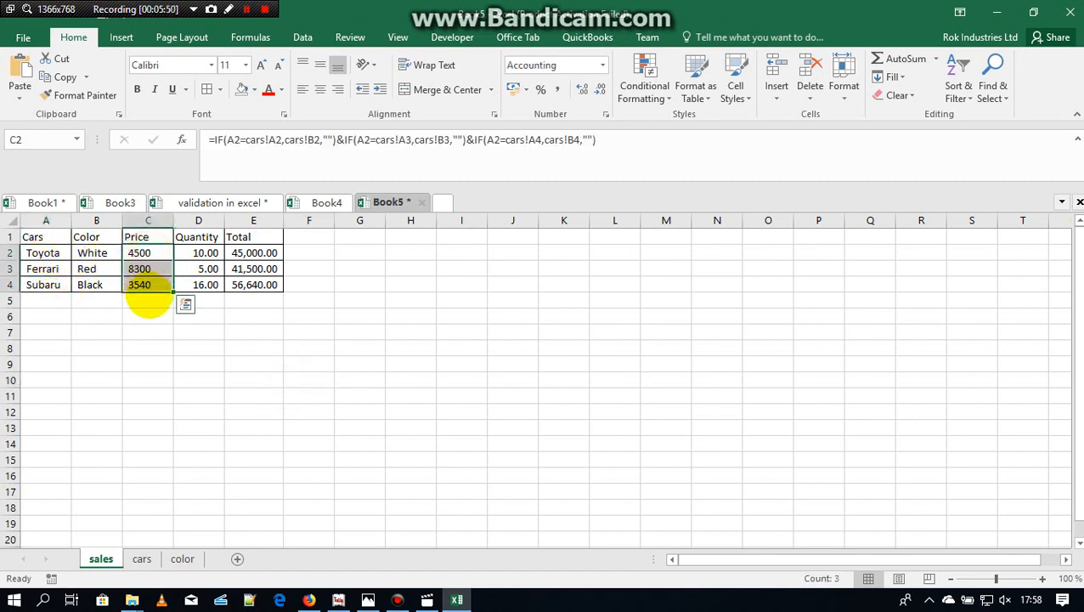
pyautogui.click(153, 318)
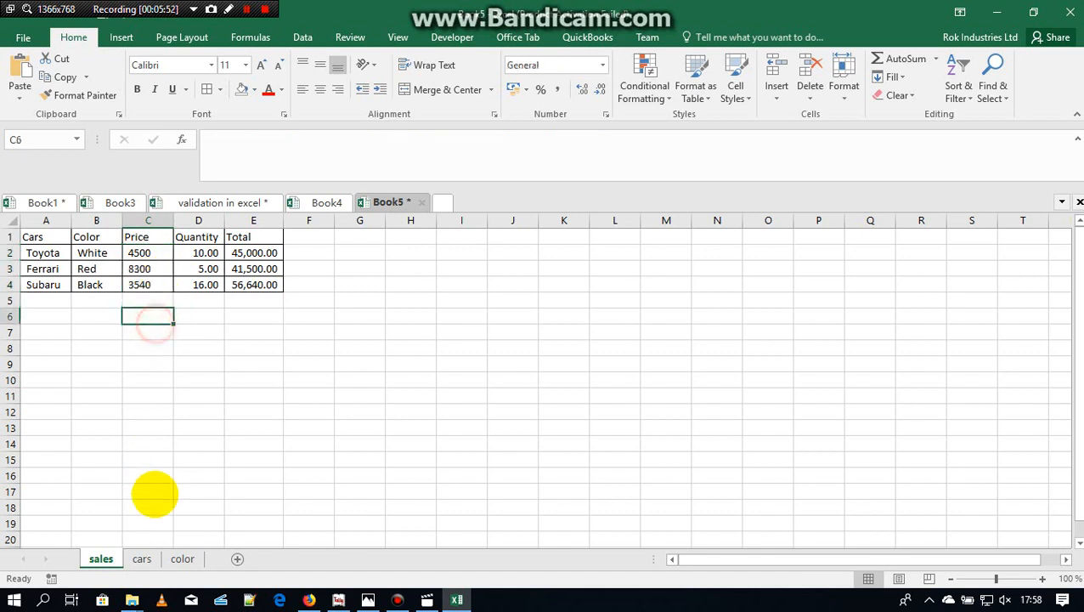
pyautogui.click(144, 253)
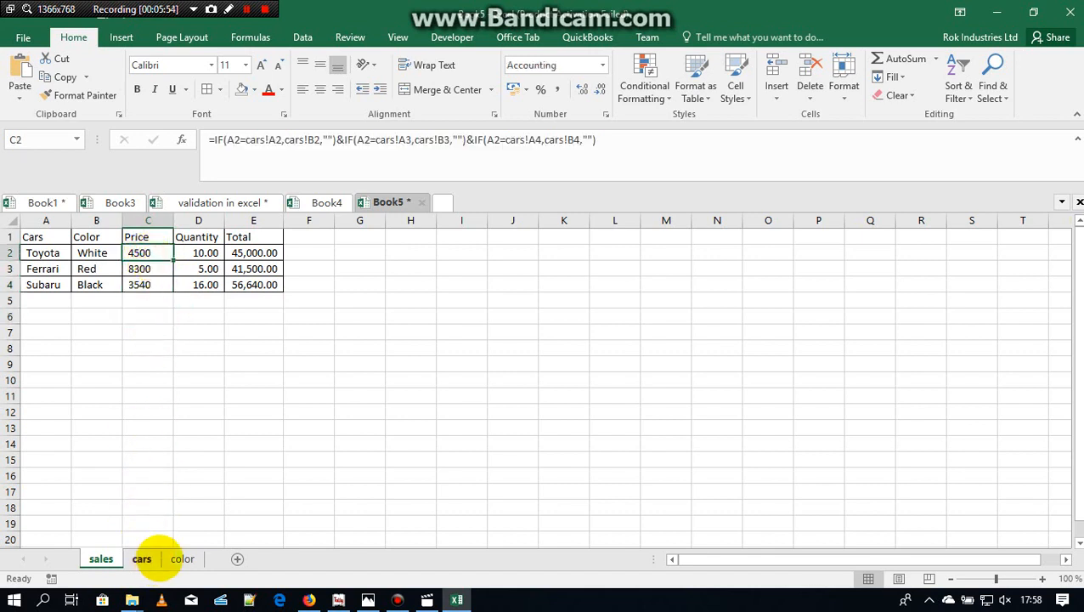
pyautogui.click(141, 559)
pyautogui.click(102, 255)
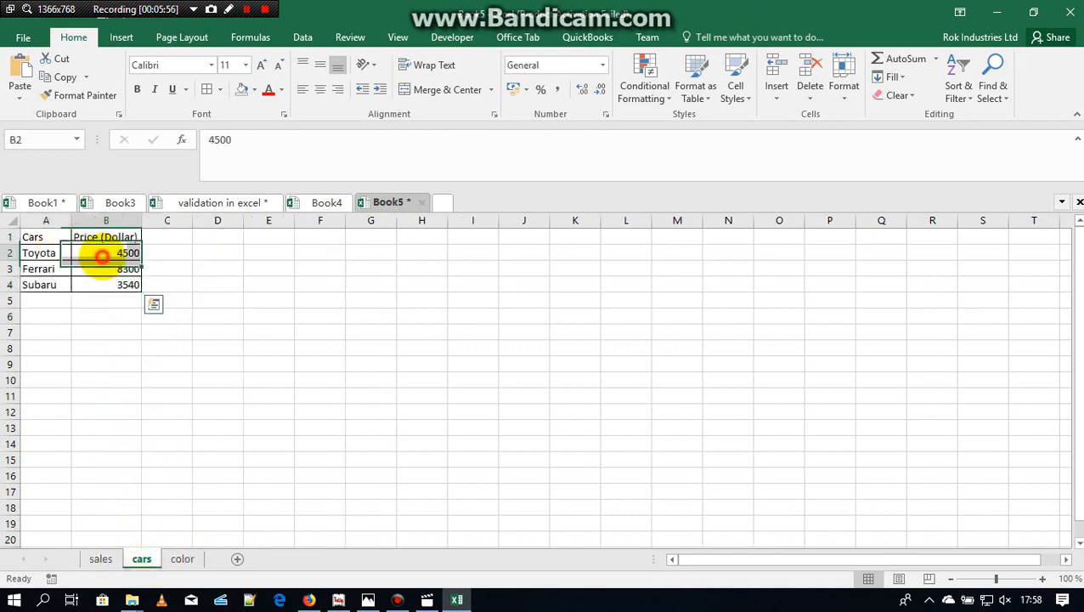
pyautogui.click(106, 284)
pyautogui.click(103, 269)
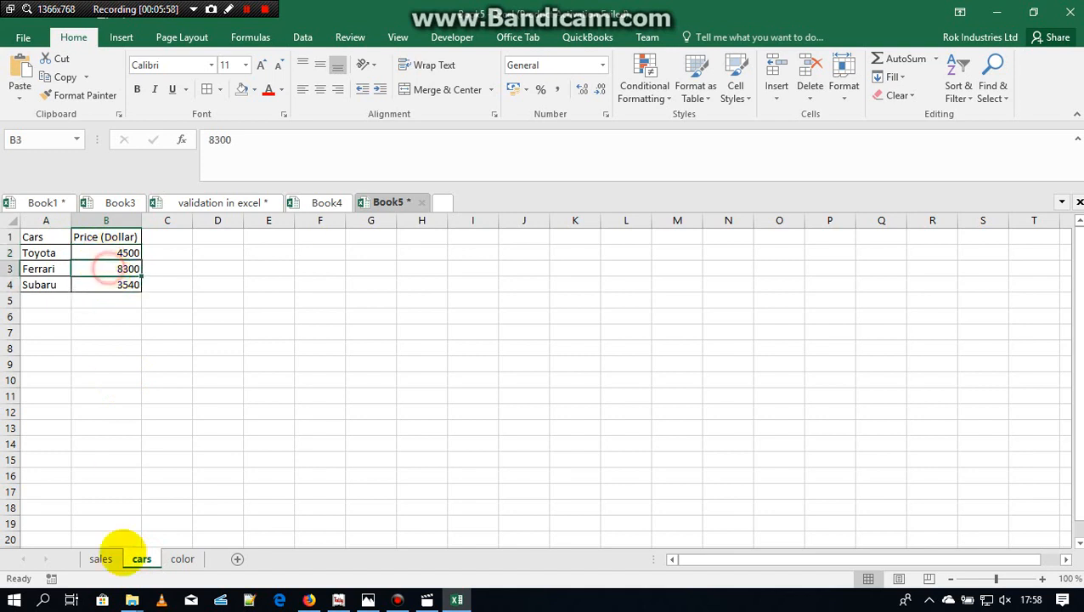
pyautogui.click(100, 560)
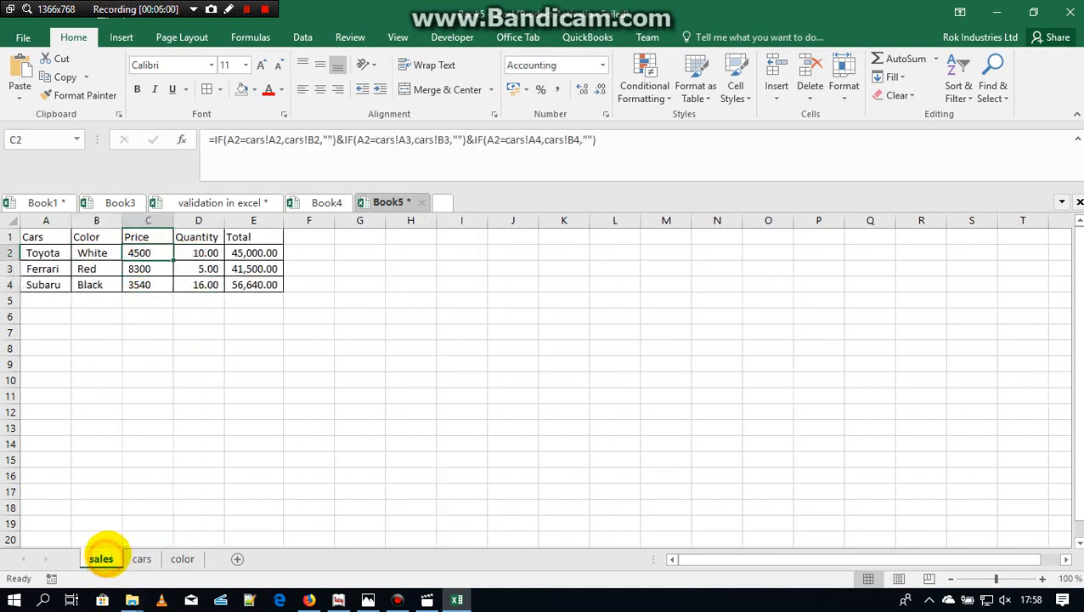
pyautogui.click(317, 416)
pyautogui.click(396, 600)
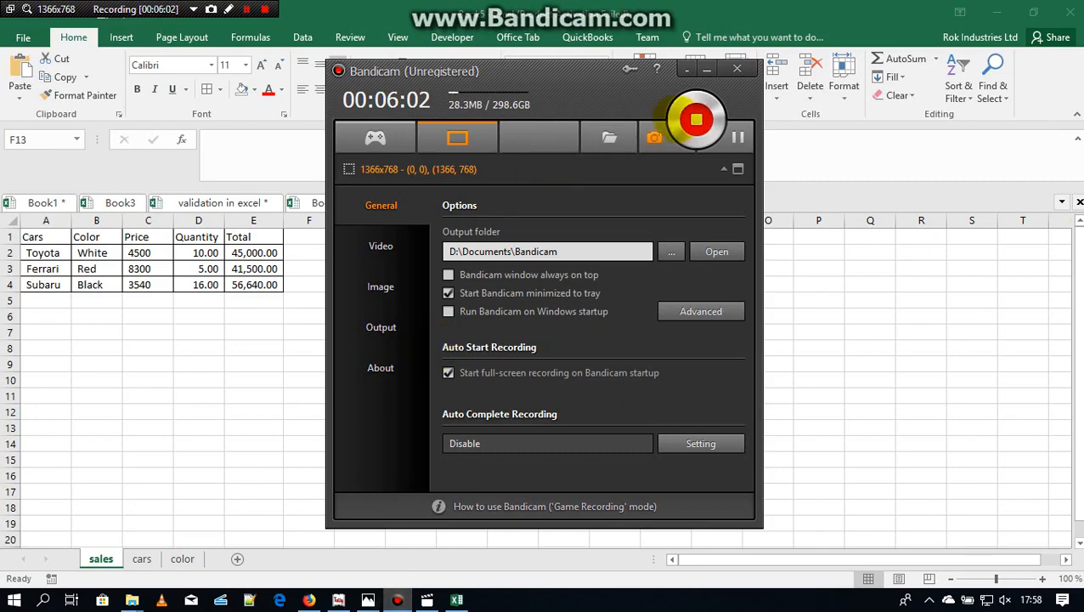